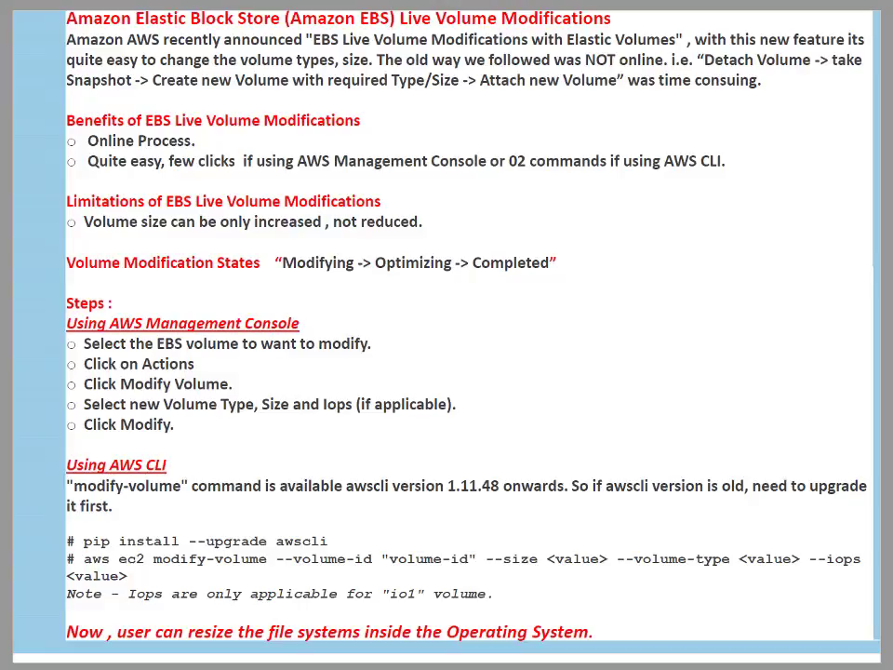
Step: In the EC2 console, open the EBS volume attached as /dev/xvdb to the running awslabserver instance
{"action": "key", "text": "alt+Tab"}
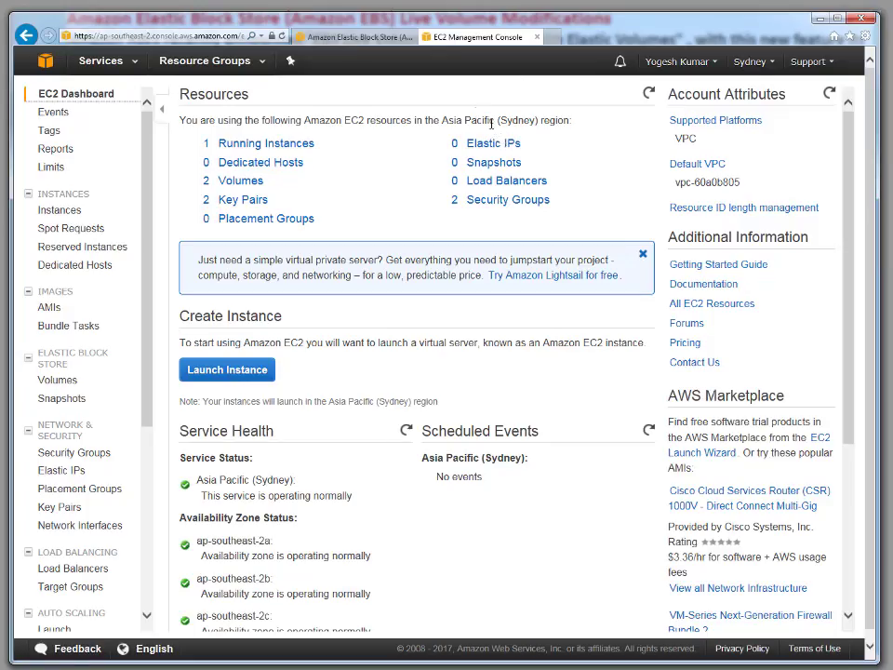
{"action": "left_click", "coordinate": [274, 145]}
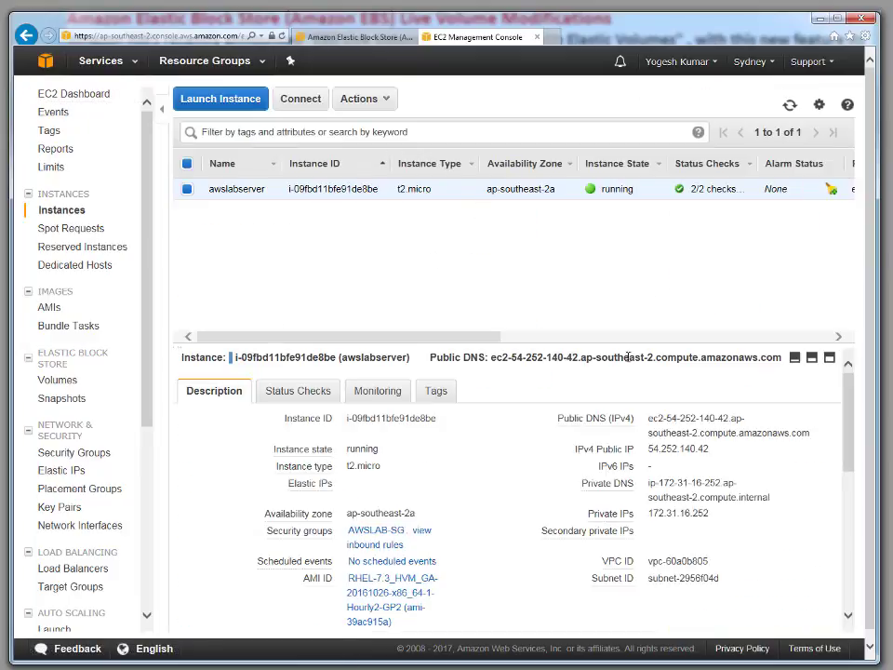
{"action": "scroll", "coordinate": [763, 559], "scroll_direction": "down", "scroll_amount": 5}
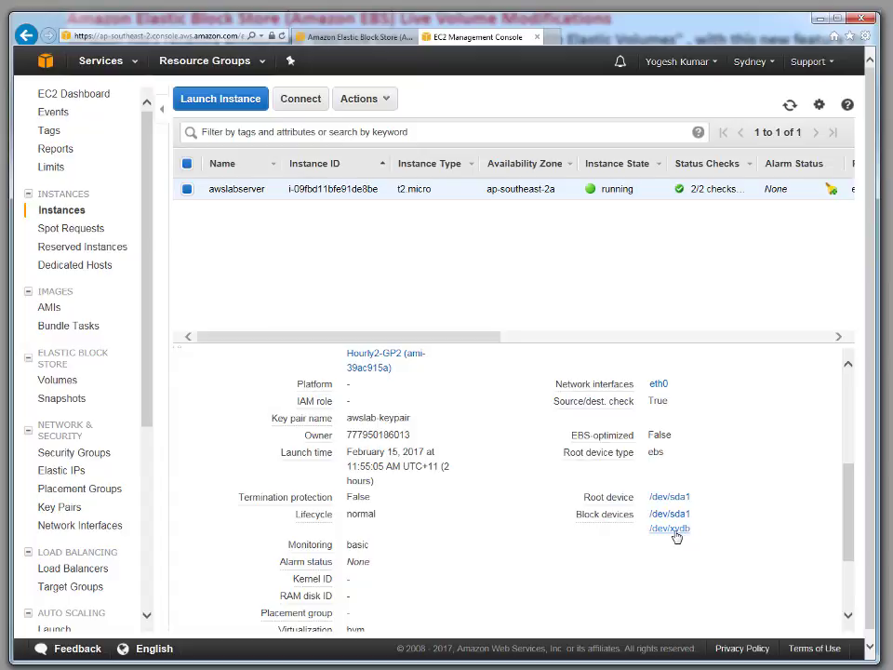
{"action": "left_click", "coordinate": [675, 531]}
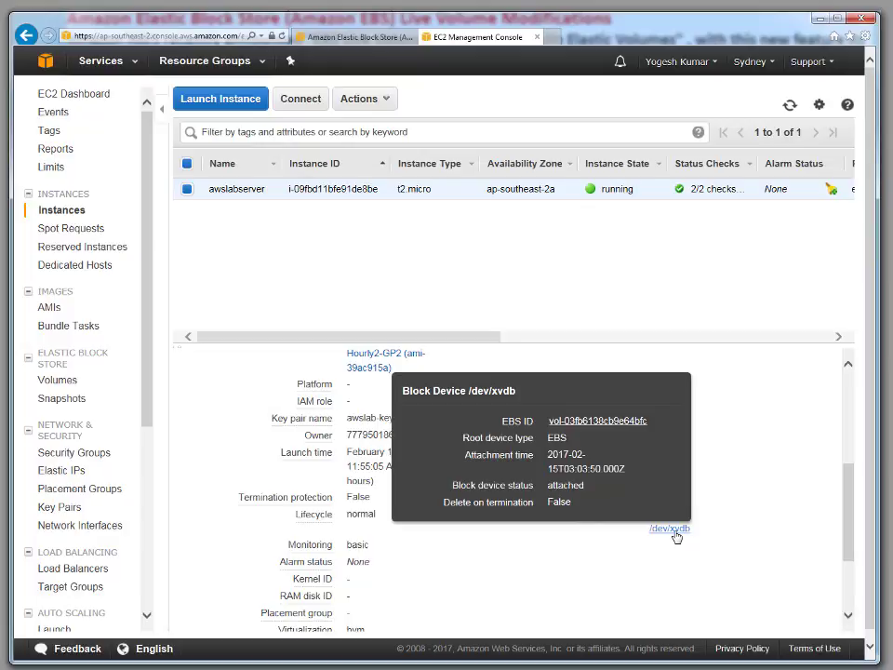
{"action": "left_click", "coordinate": [622, 421]}
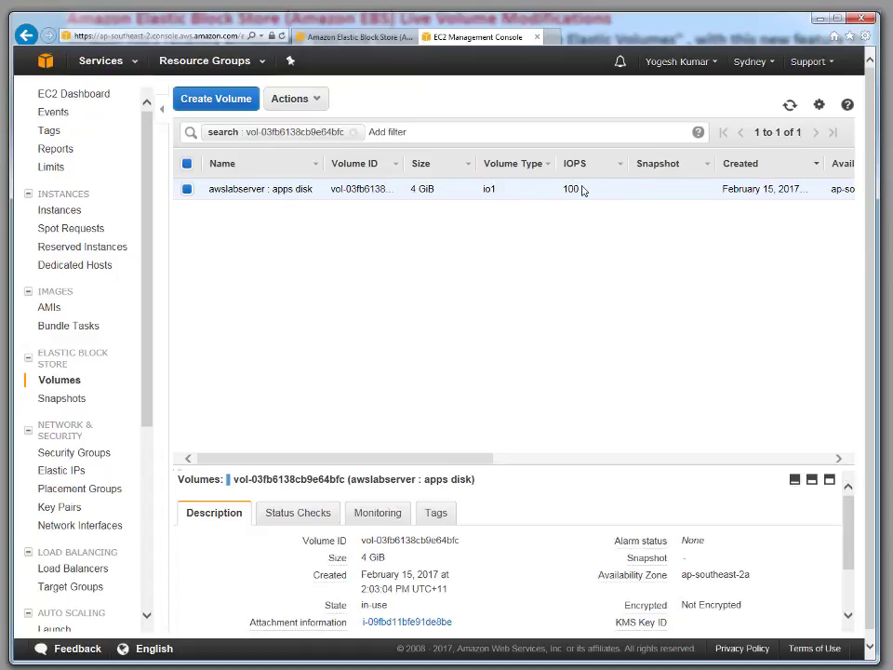
Step: Switch to the awslabserver session in MobaXterm and check the file system size with df -h /ebsmount/
{"action": "key", "text": "alt+Tab"}
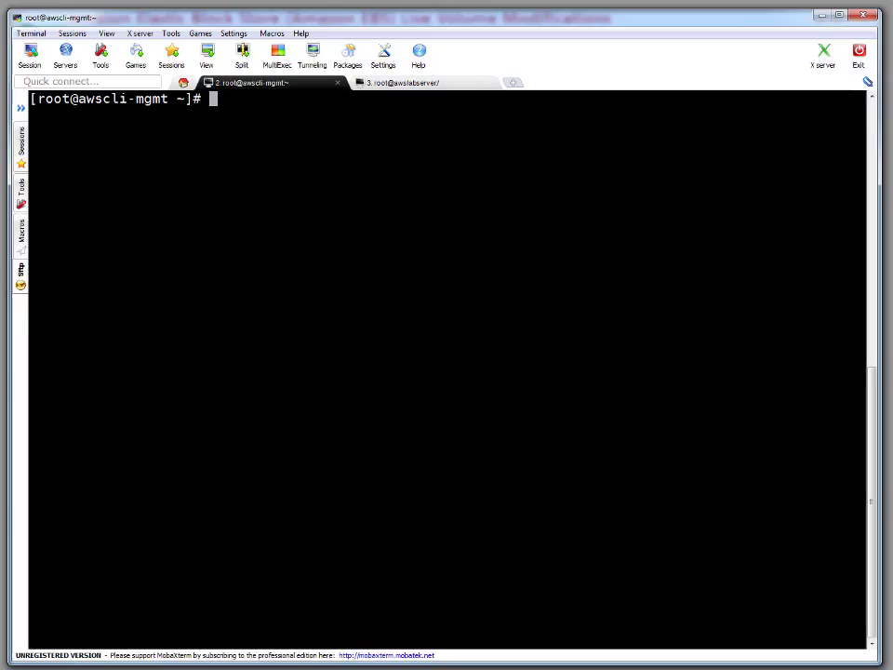
{"action": "left_click", "coordinate": [447, 84]}
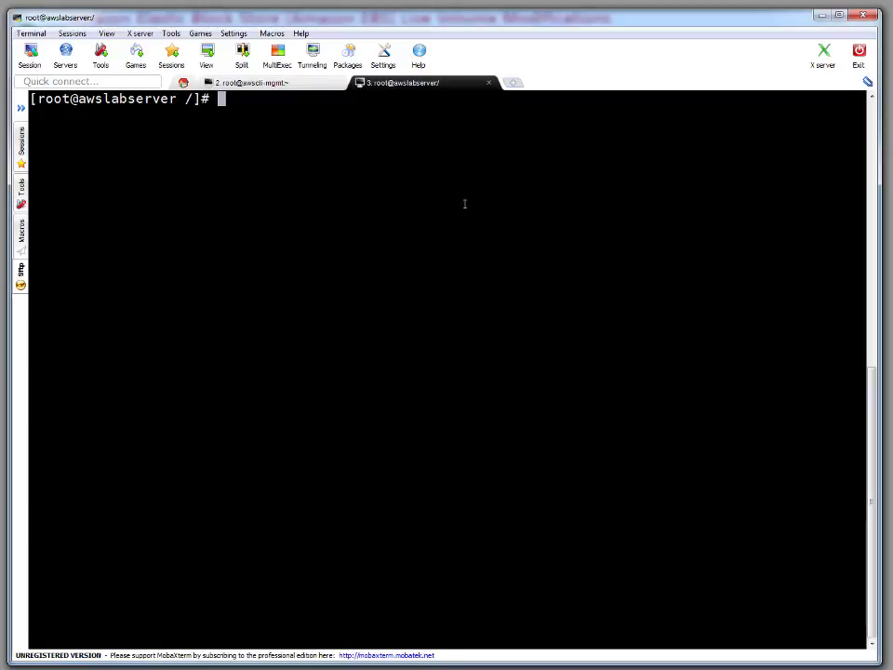
{"action": "type", "text": "df -h /ebsmount/"}
{"action": "key", "text": "Return"}
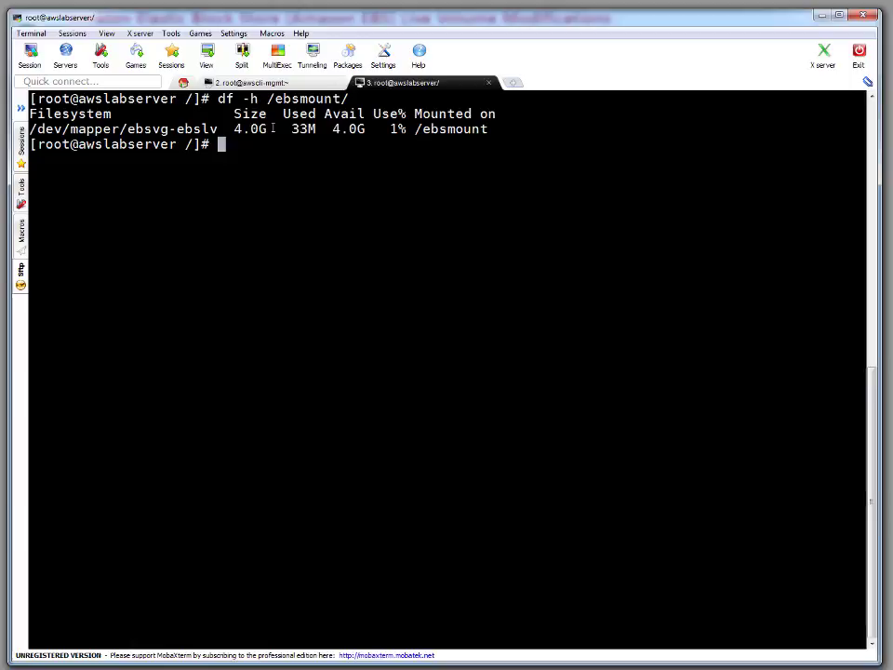
Step: Back in the EC2 console, modify the apps disk volume to General Purpose SSD (GP2) with a size of 6 GiB
{"action": "left_click", "coordinate": [823, 18]}
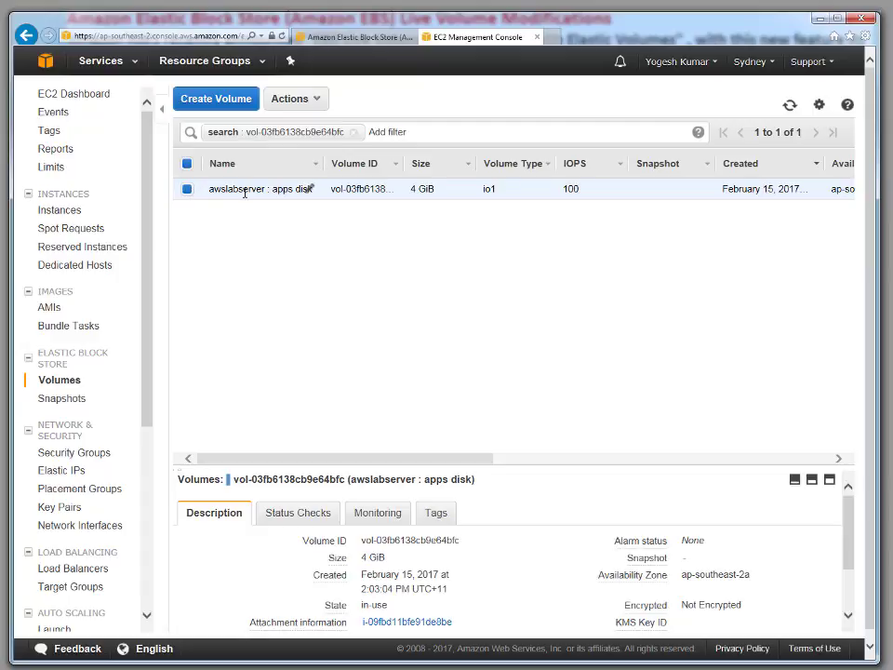
{"action": "left_click", "coordinate": [318, 100]}
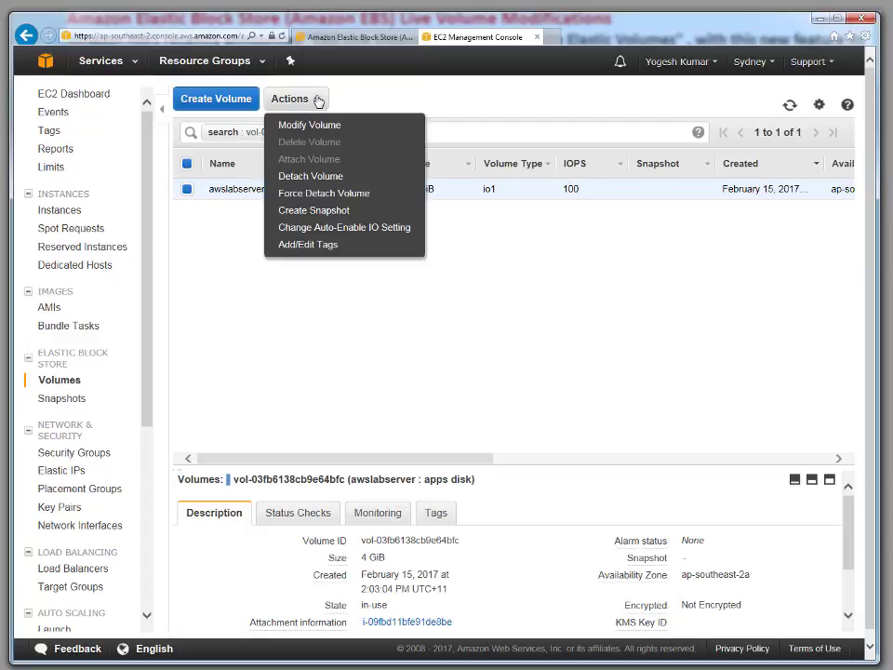
{"action": "left_click", "coordinate": [310, 126]}
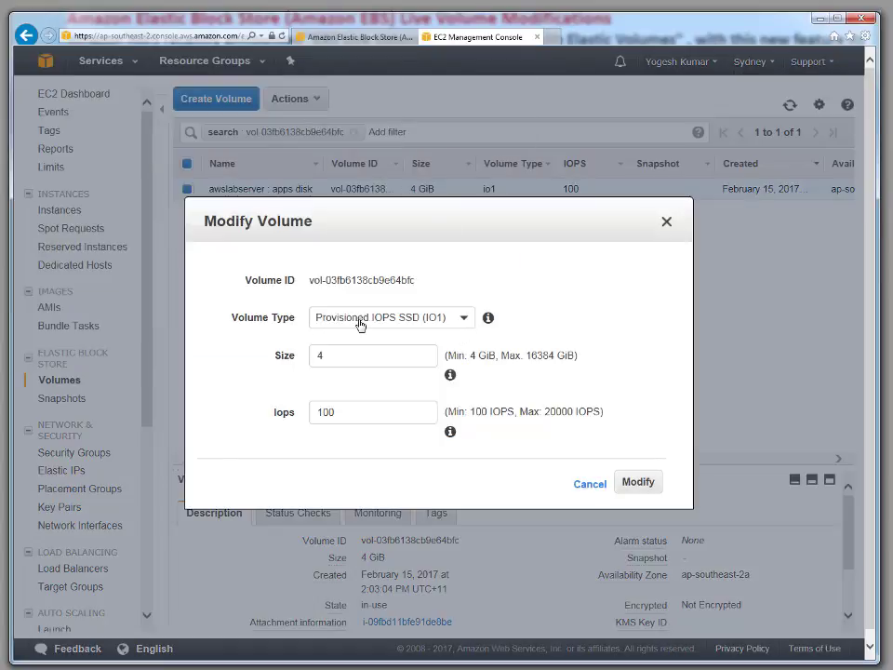
{"action": "left_click", "coordinate": [465, 320]}
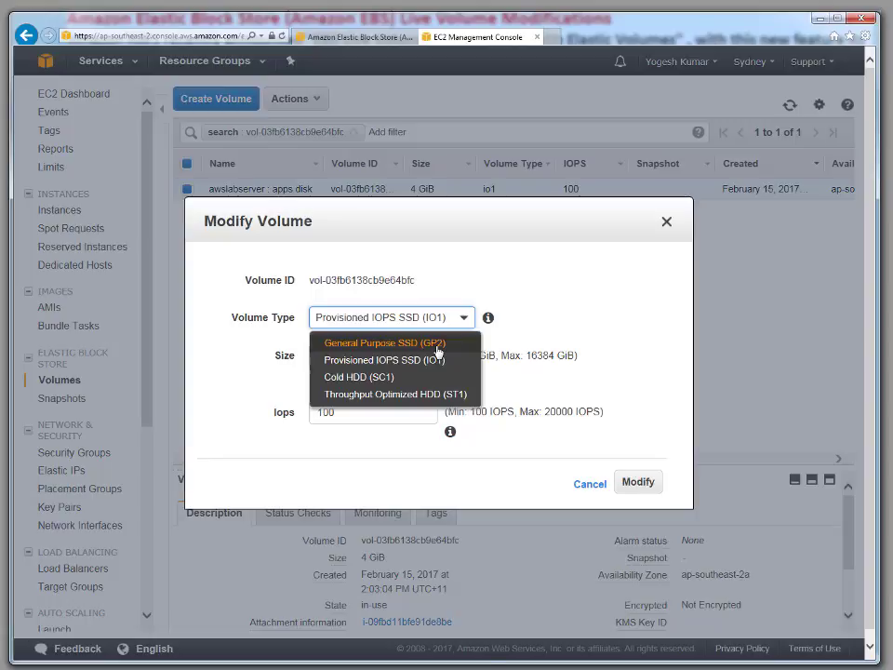
{"action": "left_click", "coordinate": [436, 344]}
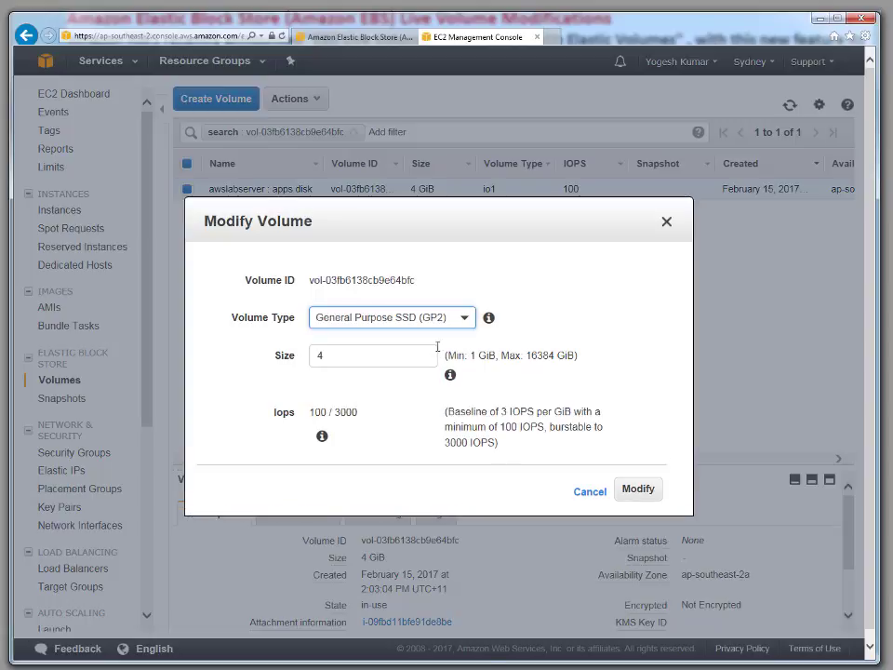
{"action": "double_click", "coordinate": [321, 355]}
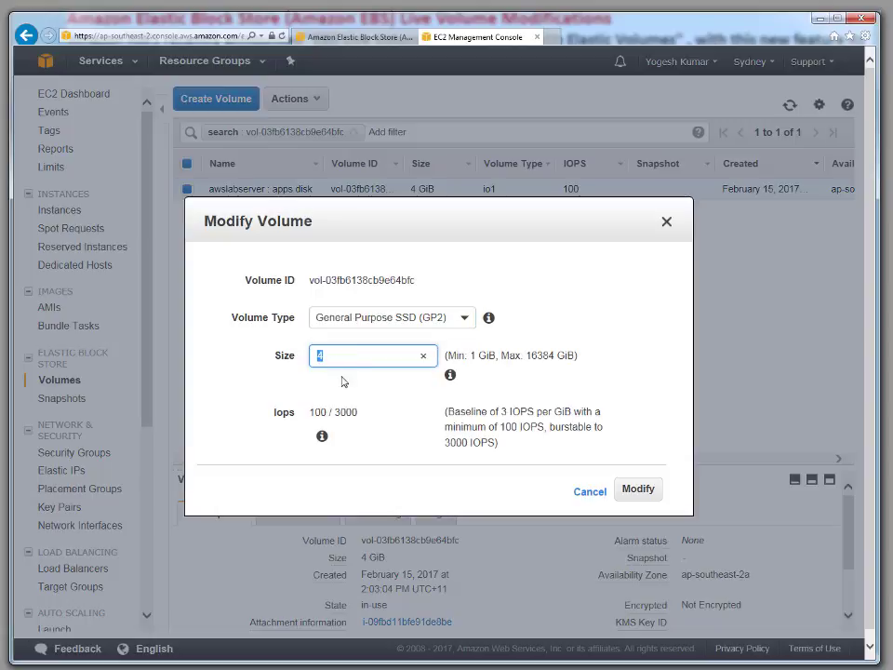
{"action": "type", "text": "6"}
{"action": "left_click", "coordinate": [648, 493]}
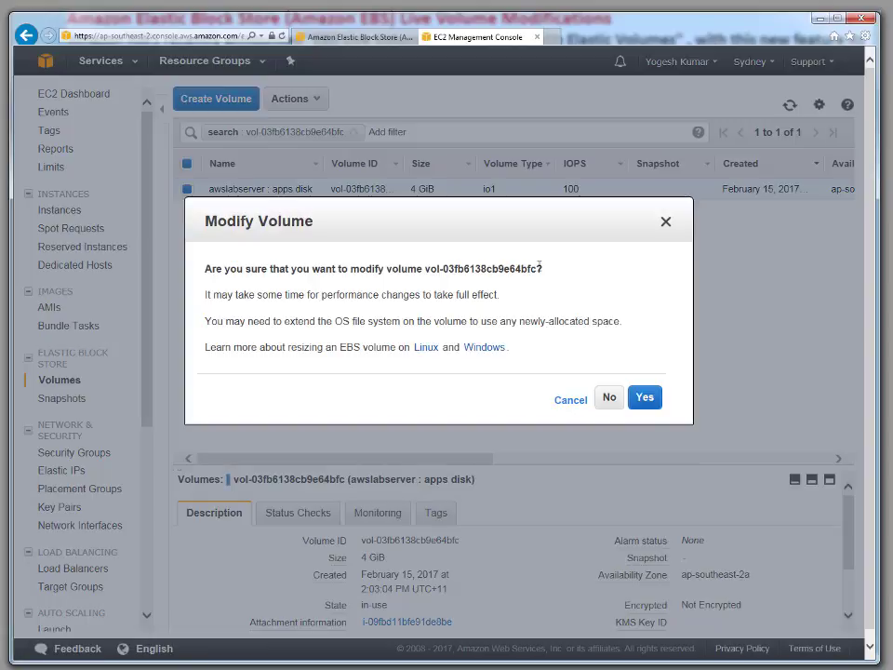
{"action": "left_click", "coordinate": [640, 398]}
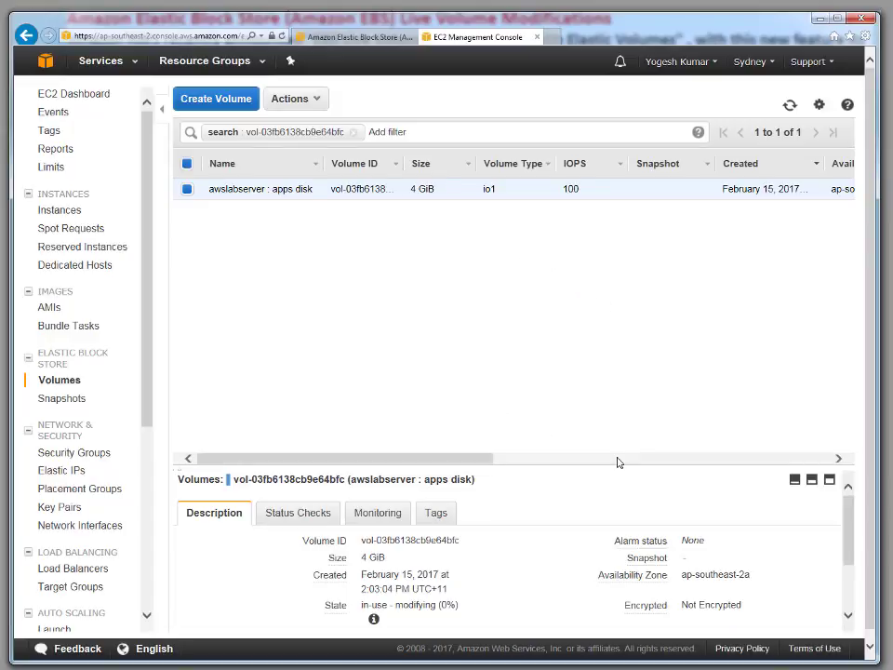
Step: Examine the volume's modification state in the volume list and in its description details
{"action": "left_click", "coordinate": [839, 459]}
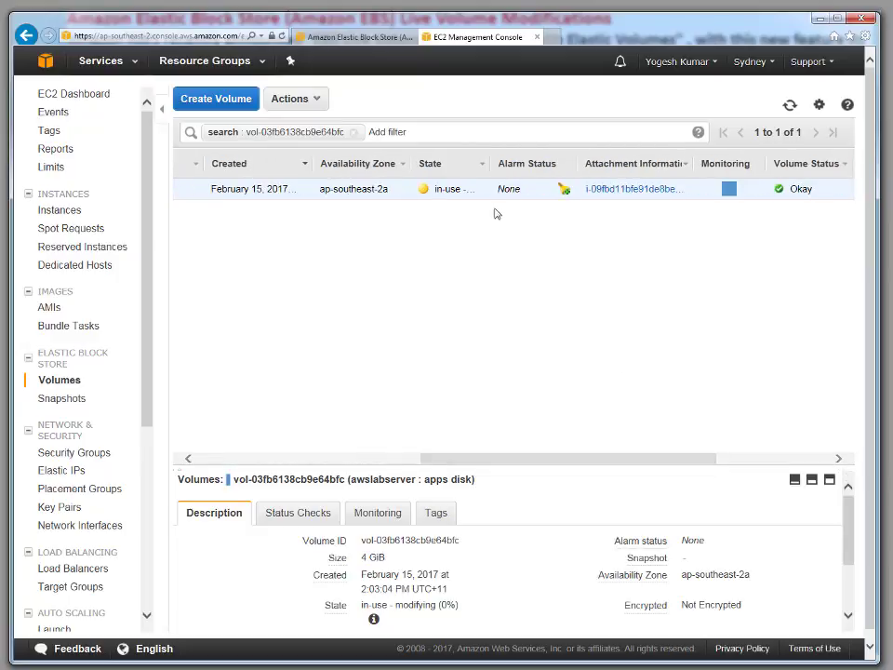
{"action": "left_click", "coordinate": [188, 459]}
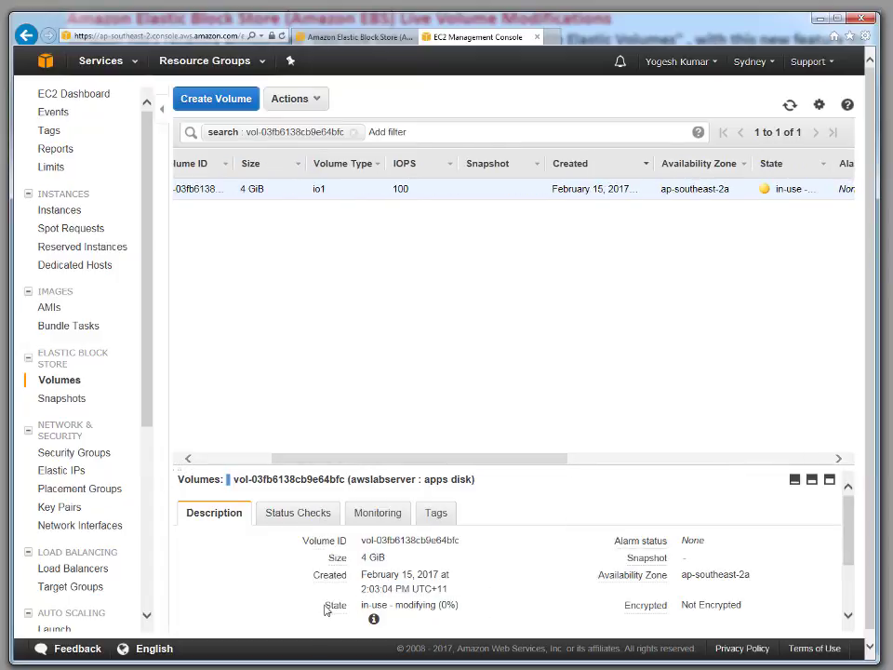
{"action": "left_click_drag", "start_coordinate": [326, 605], "coordinate": [491, 607]}
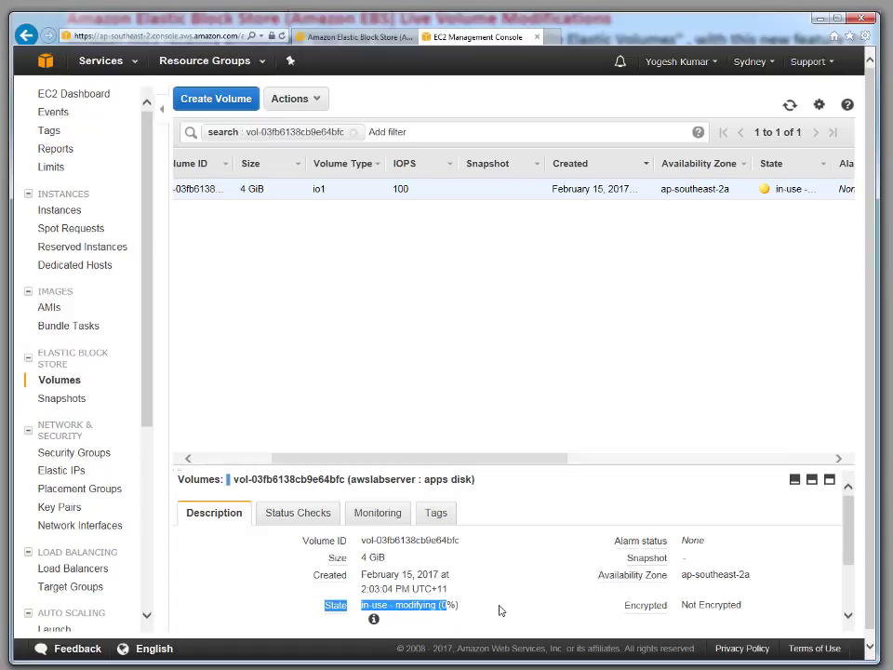
{"action": "left_click", "coordinate": [499, 610]}
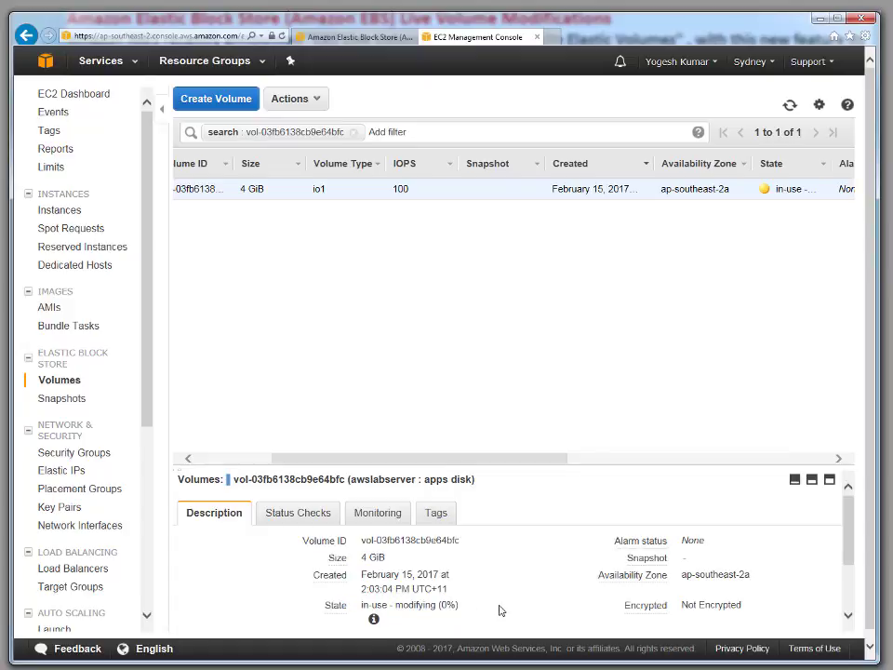
{"action": "scroll", "coordinate": [500, 610], "scroll_direction": "down", "scroll_amount": 1}
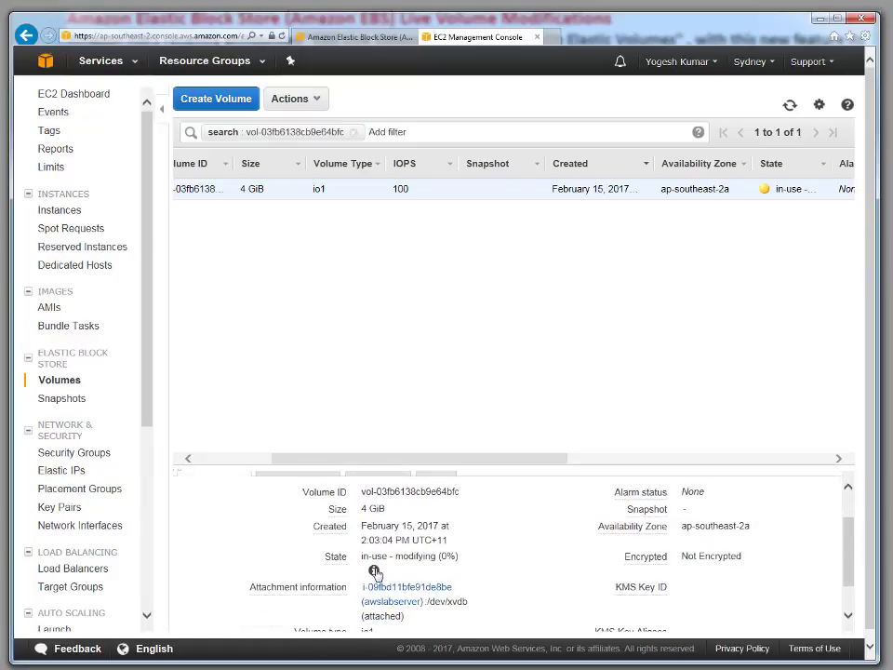
{"action": "mouse_move", "coordinate": [373, 570]}
Step: Refresh the volume list and review the volume's updated size, state, type and IOPS
{"action": "left_click", "coordinate": [790, 104]}
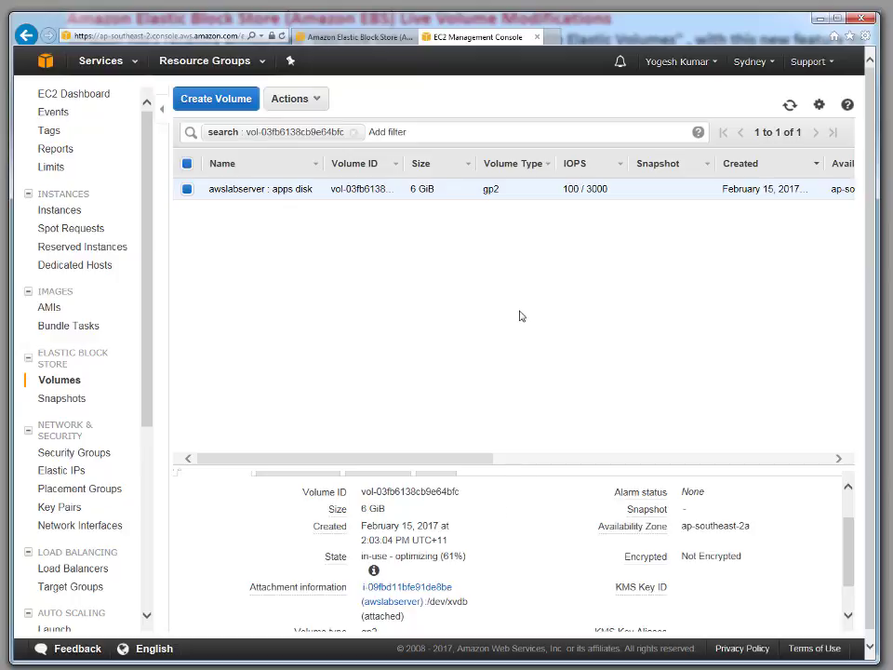
{"action": "left_click", "coordinate": [790, 108]}
{"action": "scroll", "coordinate": [472, 600], "scroll_direction": "down", "scroll_amount": 1}
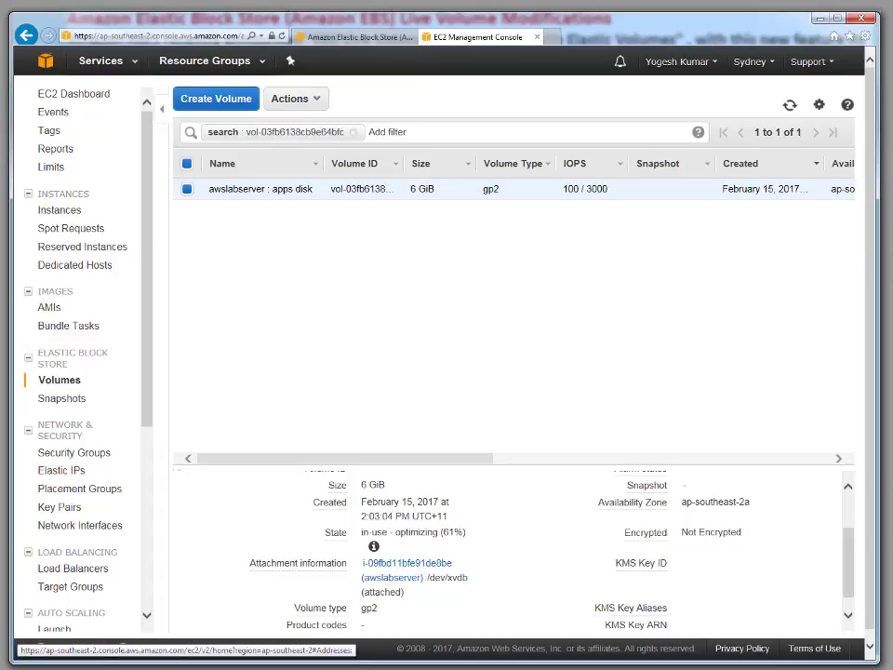
{"action": "scroll", "coordinate": [316, 76], "scroll_direction": "down", "scroll_amount": 1}
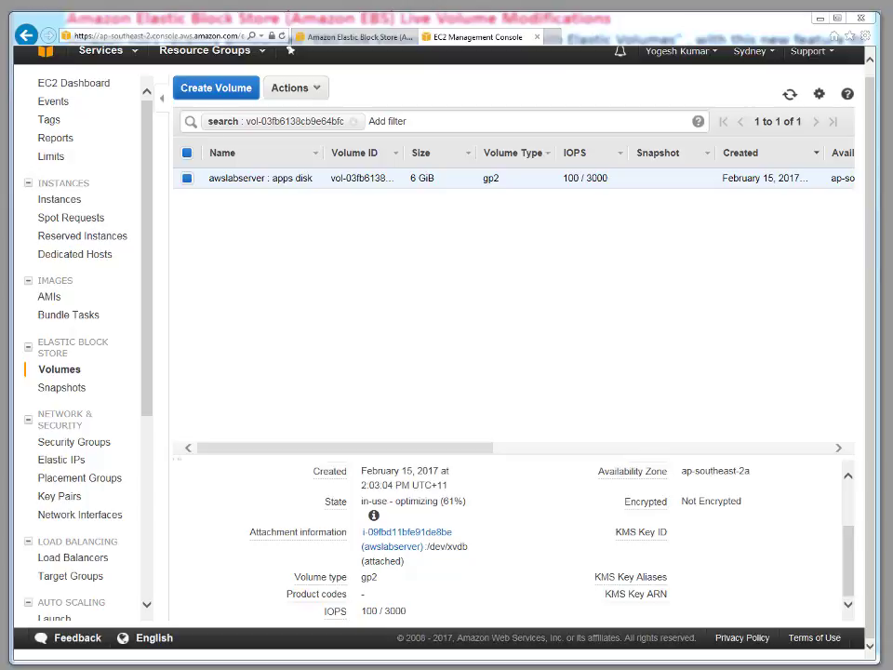
Step: Switch to the MobaXterm terminal, run lsblk and compare the sizes of the xvdb disk and its ebsvg-ebslv logical volume
{"action": "key", "text": "alt+Tab"}
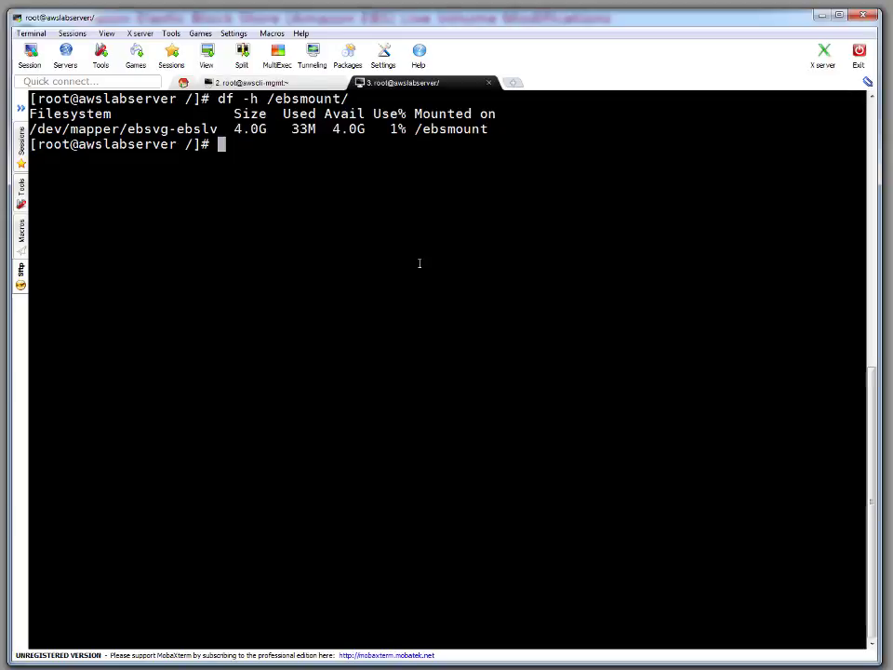
{"action": "type", "text": "lsblk"}
{"action": "key", "text": "Return"}
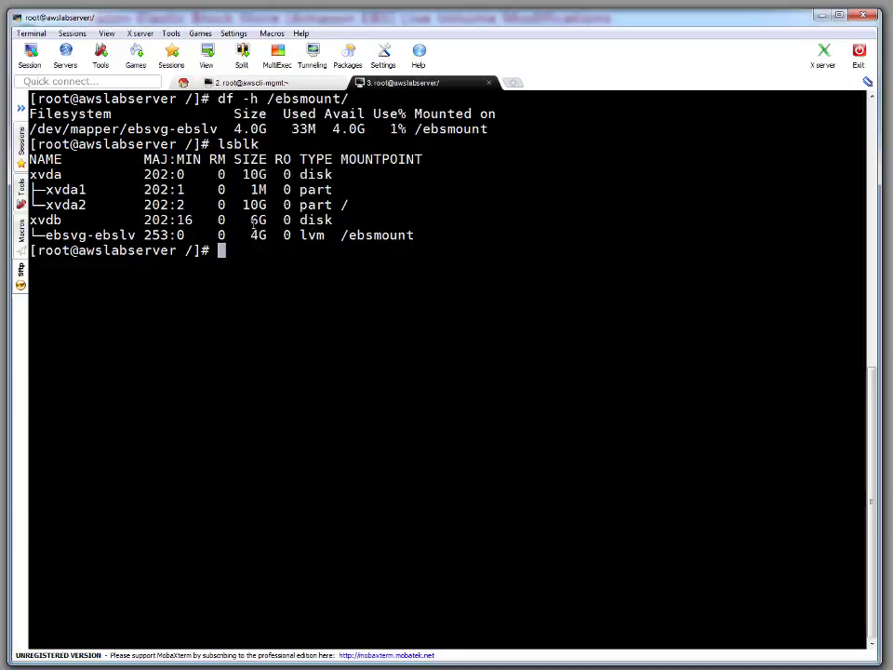
{"action": "left_click_drag", "start_coordinate": [120, 219], "coordinate": [252, 219]}
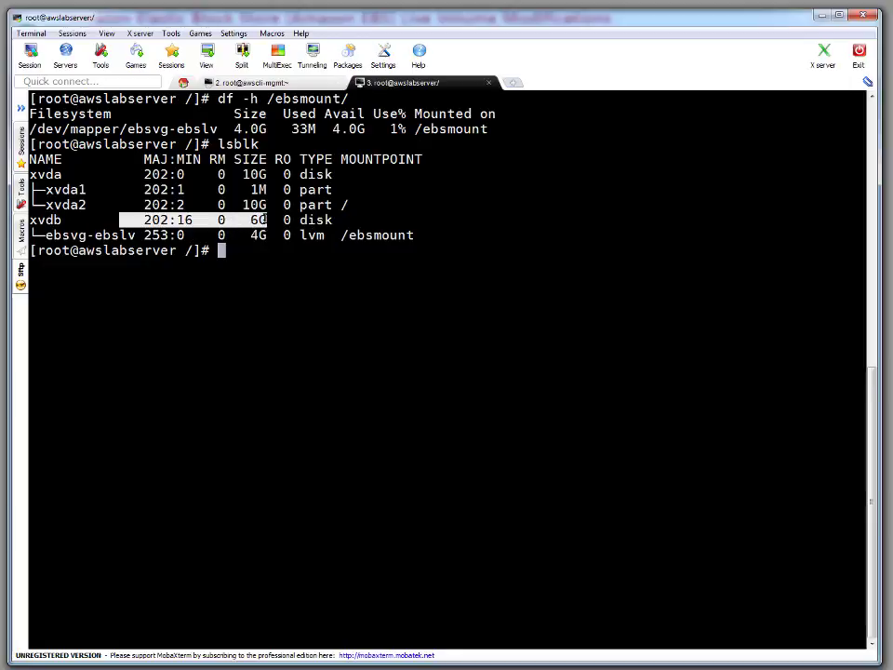
{"action": "double_click", "coordinate": [258, 220]}
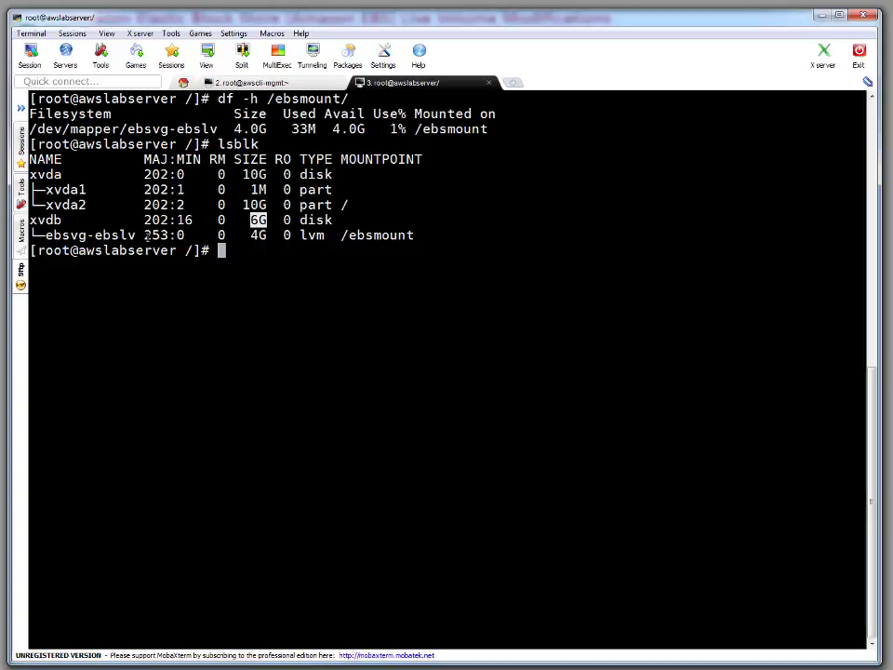
{"action": "double_click", "coordinate": [258, 235]}
Step: Resize the physical volume with pvresize /dev/xvdb and list the physical volumes with pvs
{"action": "type", "text": "pvres"}
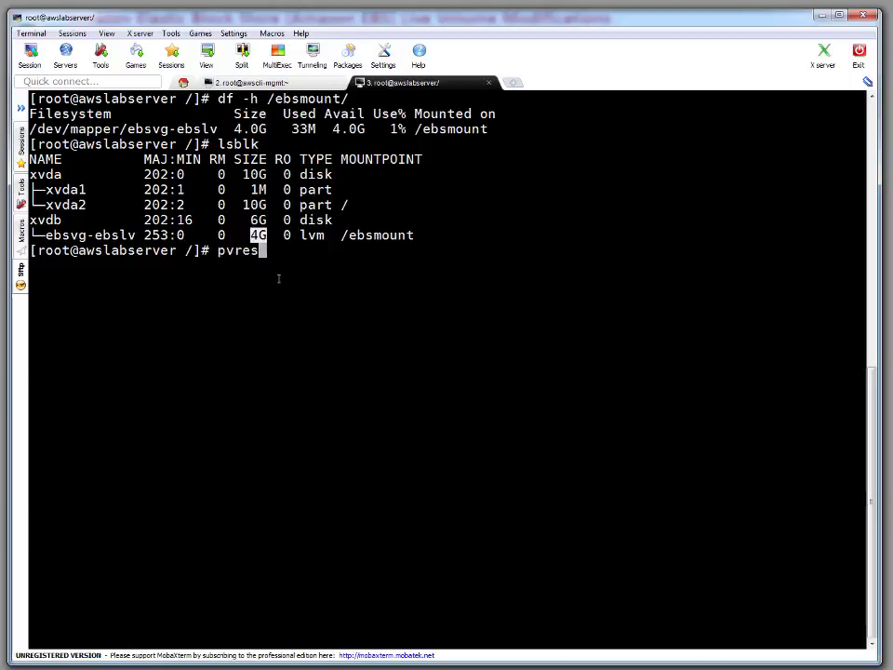
{"action": "type", "text": "ize /dev/"}
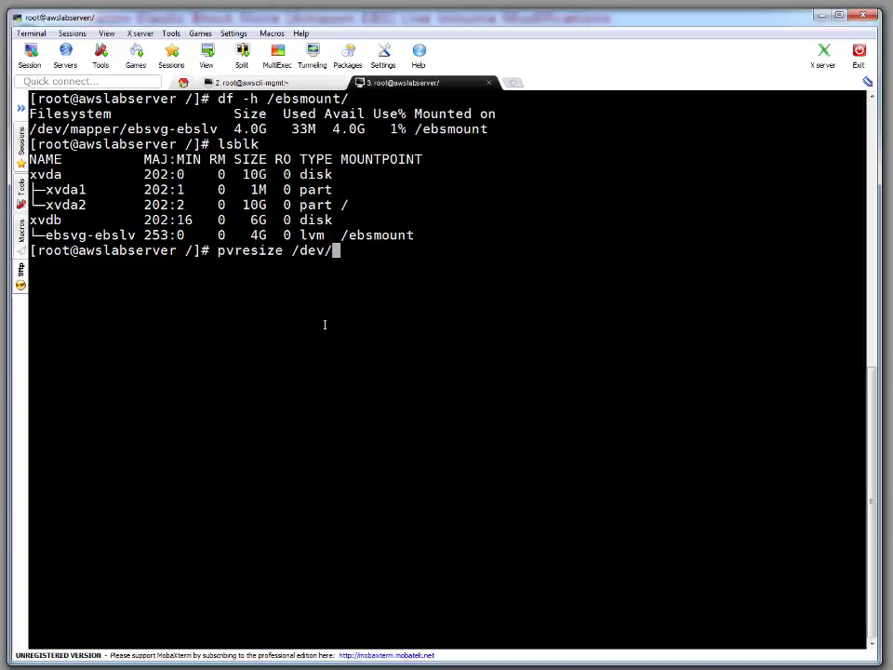
{"action": "type", "text": "xvdb"}
{"action": "key", "text": "Return"}
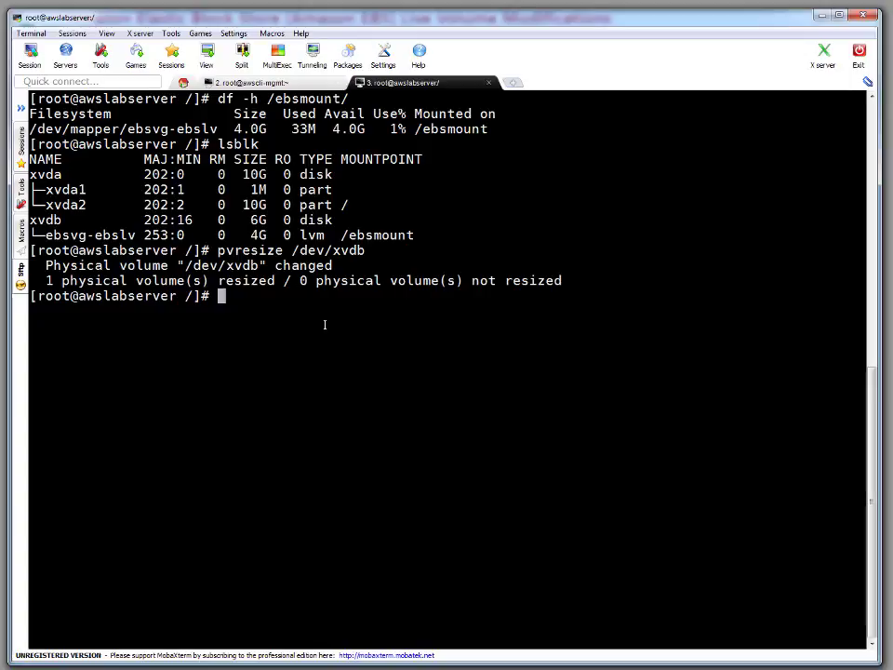
{"action": "type", "text": "pvs"}
{"action": "key", "text": "Return"}
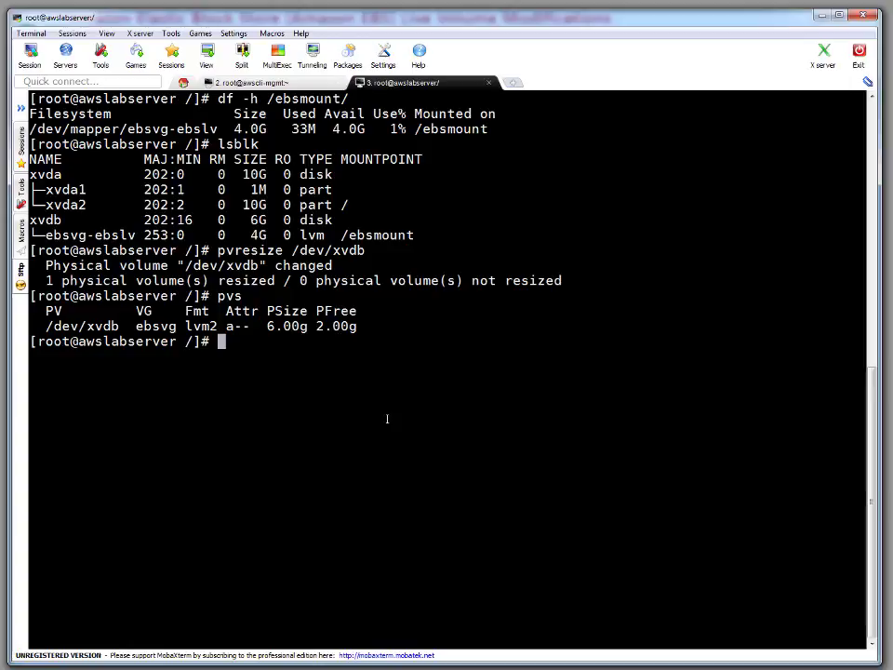
Step: Try to resize the logical volume with lvresize -l 100%FREE /dev/mapper/ebsvg-ebslv, and decline the reduction
{"action": "type", "text": "lvre"}
{"action": "type", "text": "zi"}
{"action": "key", "text": "BackSpace"}
{"action": "key", "text": "BackSpace"}
{"action": "type", "text": "size /"}
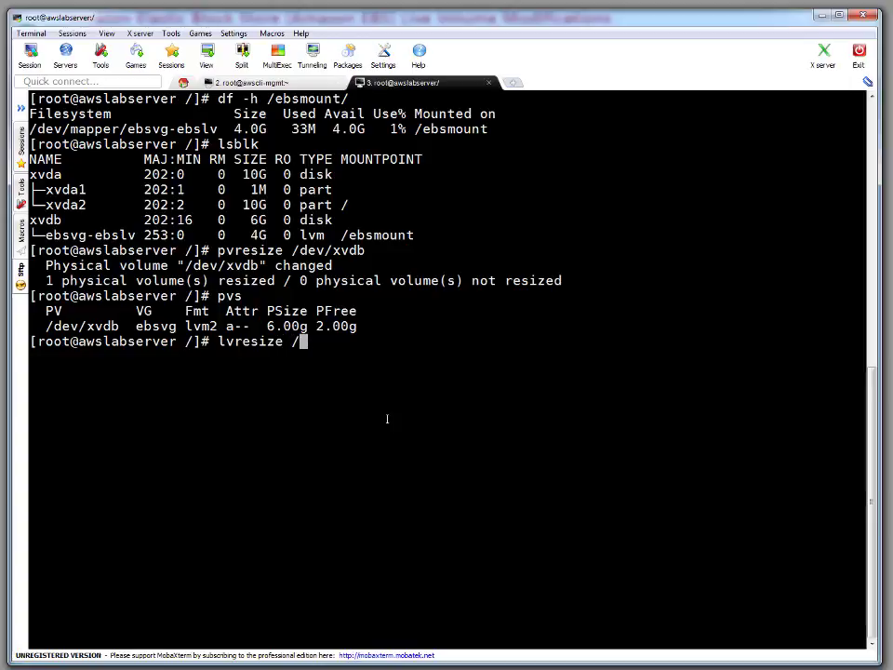
{"action": "key", "text": "BackSpace"}
{"action": "type", "text": "-l 100%FREE "}
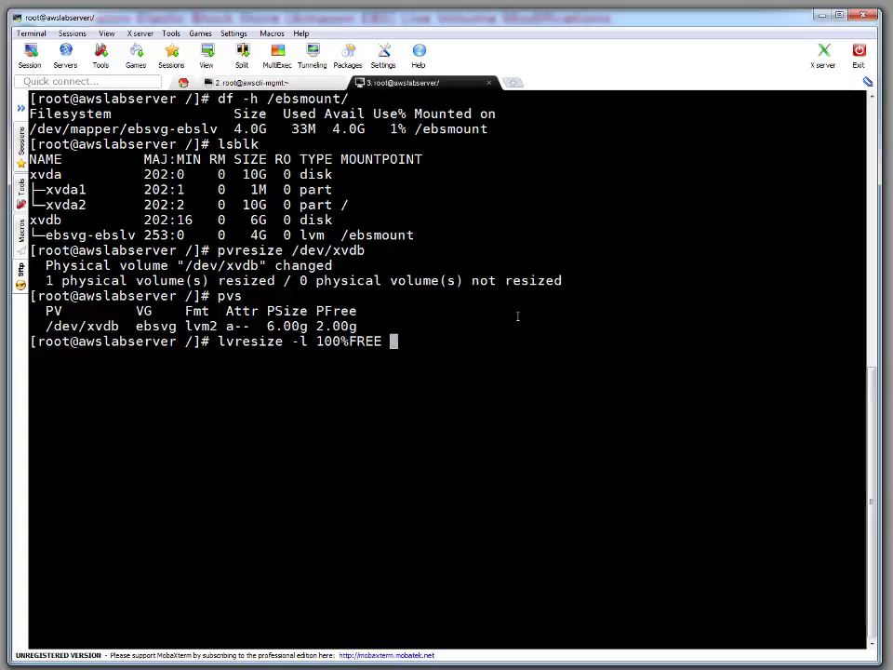
{"action": "type", "text": "/dev/mapp"}
{"action": "key", "text": "Tab"}
{"action": "type", "text": "e"}
{"action": "key", "text": "Tab"}
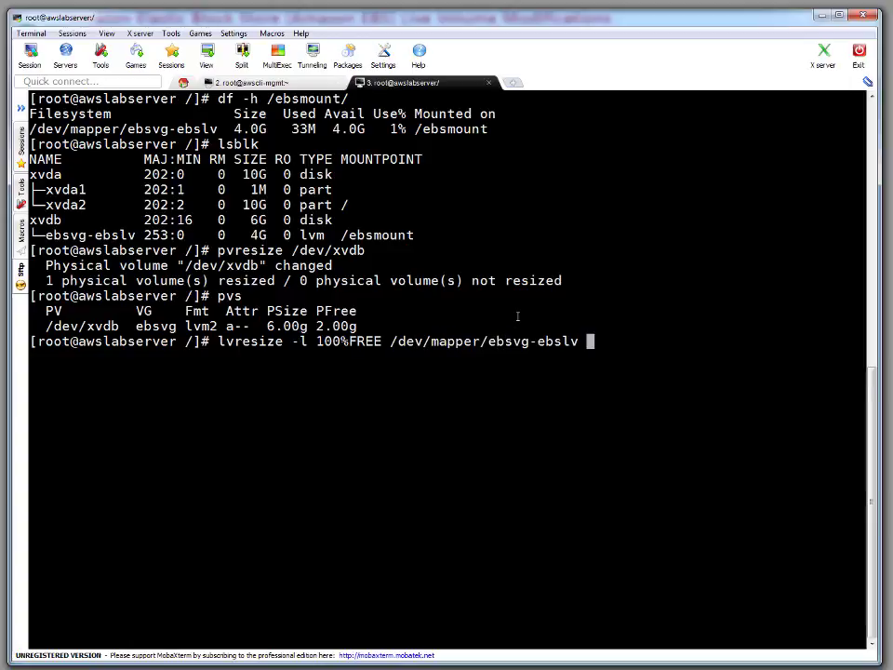
{"action": "key", "text": "Return"}
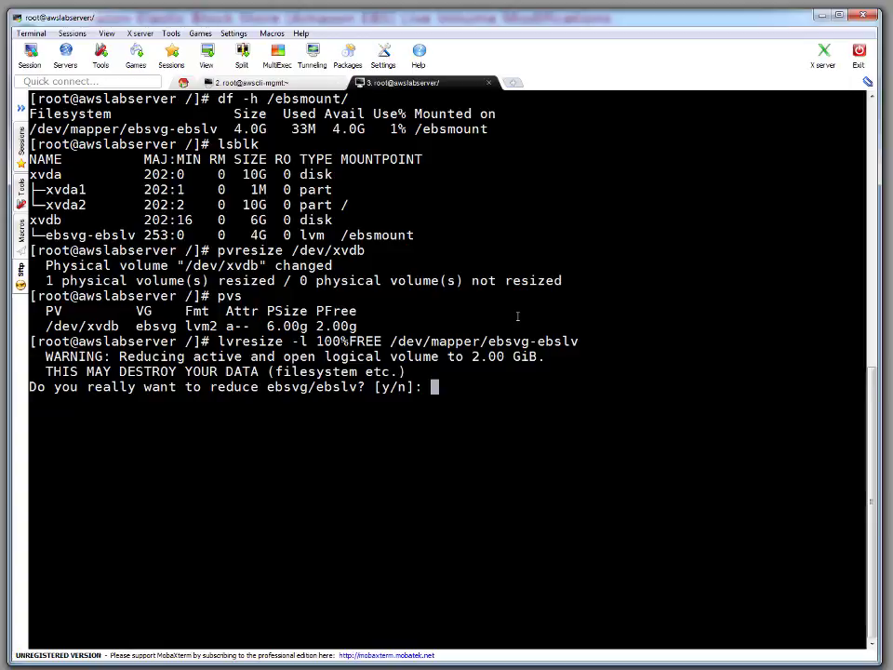
{"action": "type", "text": "n"}
{"action": "key", "text": "Return"}
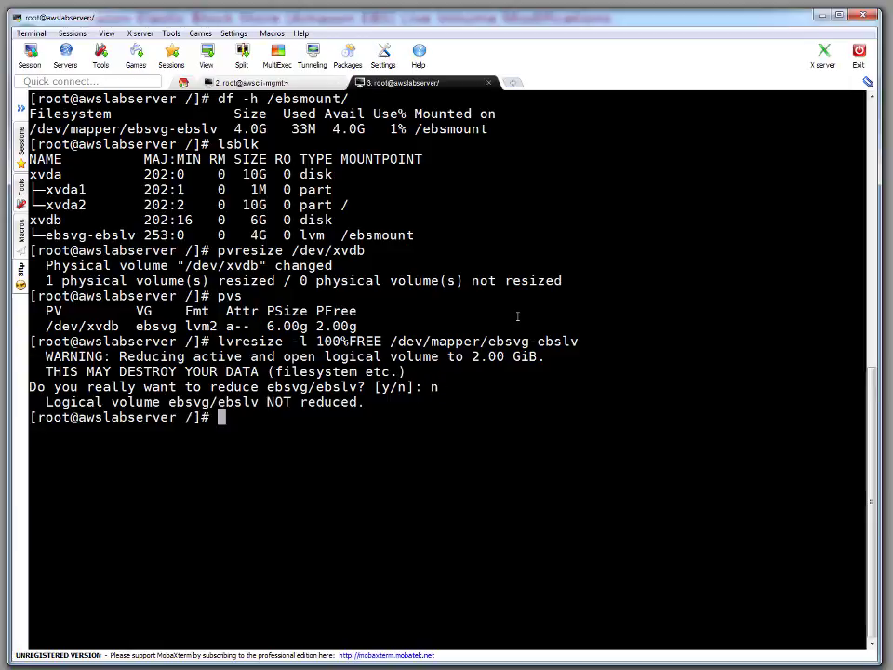
Step: Extend the logical volume into all remaining free space with lvresize -l +100%FREE /dev/mapper/ebsvg-ebslv
{"action": "key", "text": "Up"}
{"action": "key", "text": "Left"}
{"action": "key", "text": "Left"}
{"action": "key", "text": "Left"}
{"action": "key", "text": "Left"}
{"action": "key", "text": "Left"}
{"action": "key", "text": "Left"}
{"action": "key", "text": "Left"}
{"action": "key", "text": "Left"}
{"action": "key", "text": "Left"}
{"action": "key", "text": "Left"}
{"action": "key", "text": "Left"}
{"action": "key", "text": "Left"}
{"action": "key", "text": "Left"}
{"action": "key", "text": "Left"}
{"action": "key", "text": "Left"}
{"action": "key", "text": "Left"}
{"action": "key", "text": "Left"}
{"action": "key", "text": "Left"}
{"action": "key", "text": "Left"}
{"action": "key", "text": "Left"}
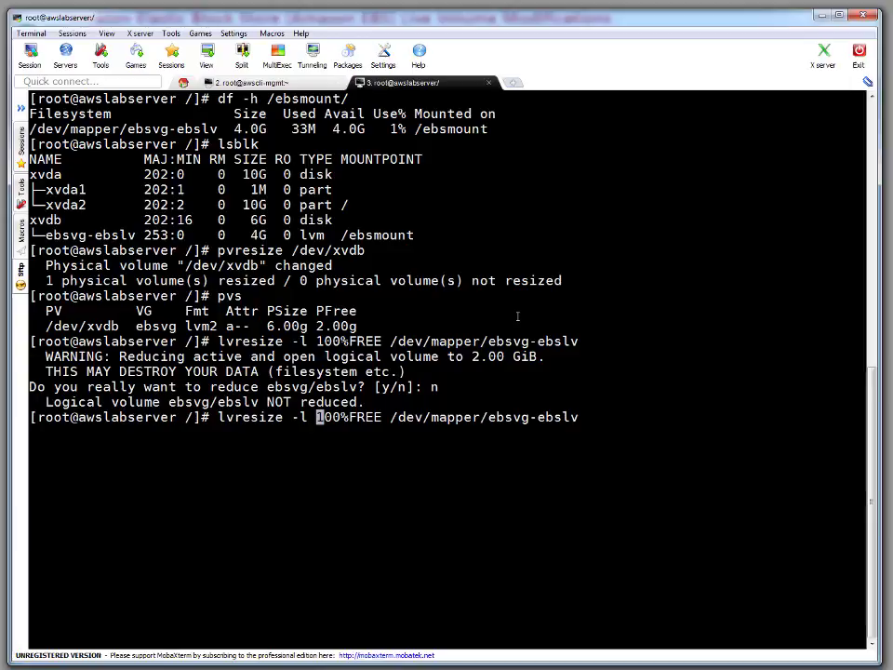
{"action": "type", "text": "+"}
{"action": "key", "text": "Return"}
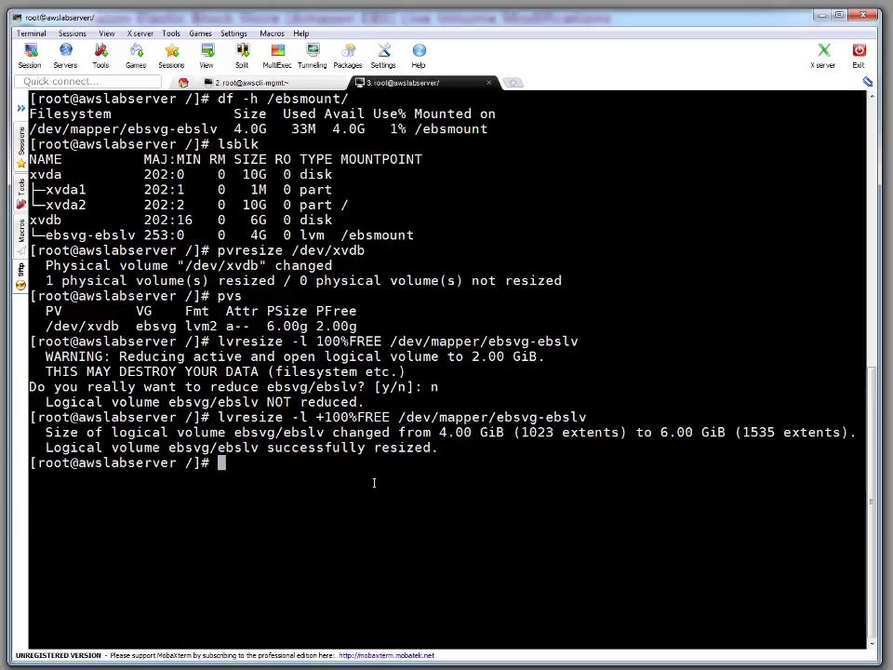
Step: Grow the XFS file system on the logical volume with xfs_growfs /dev/mapper/ebsvg-ebslv
{"action": "type", "text": "xfs_growfs"}
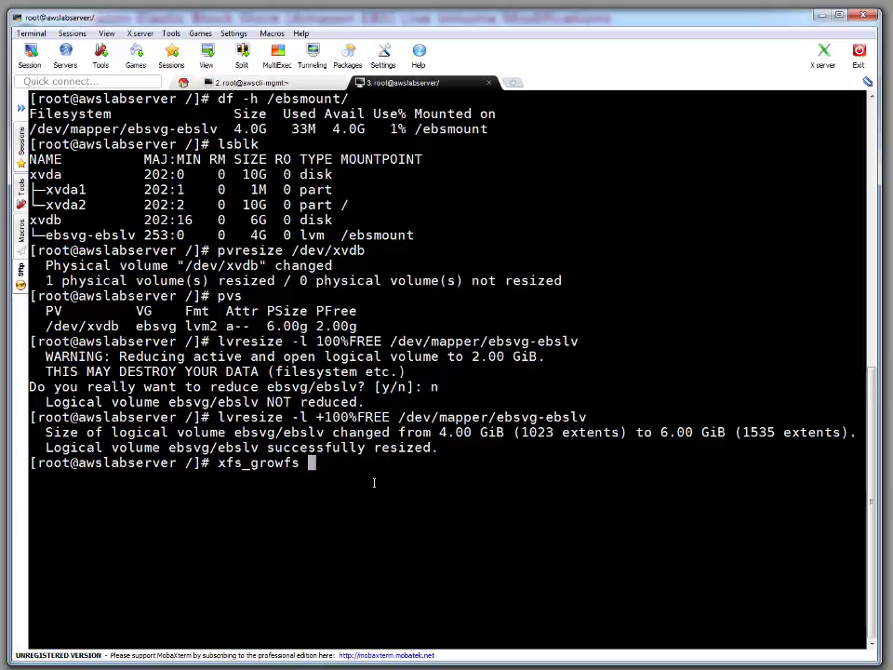
{"action": "double_click", "coordinate": [500, 418]}
{"action": "right_click", "coordinate": [499, 418]}
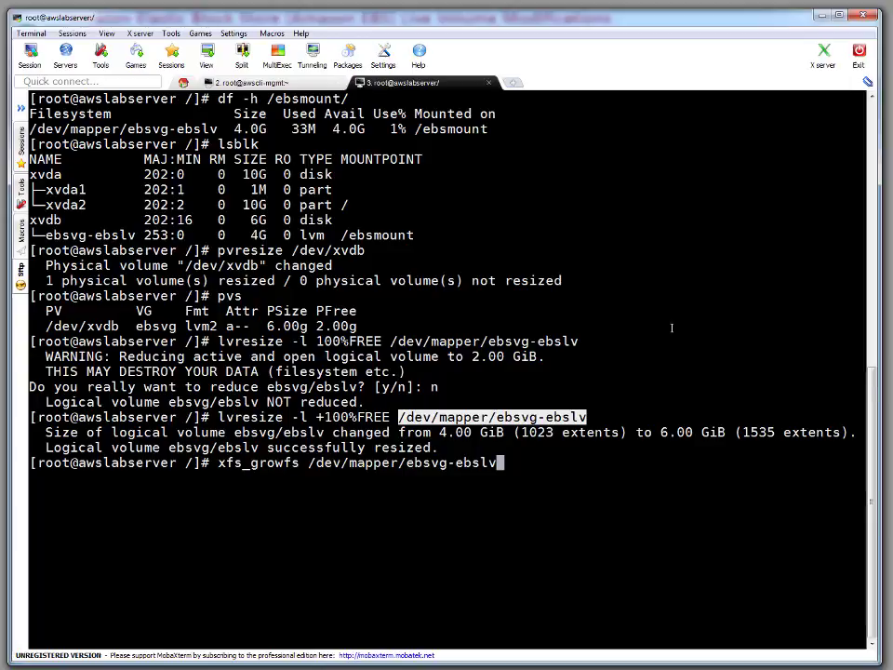
{"action": "key", "text": "Return"}
Step: Check the mounted file system's size with df -h /ebsmount/
{"action": "type", "text": "df "}
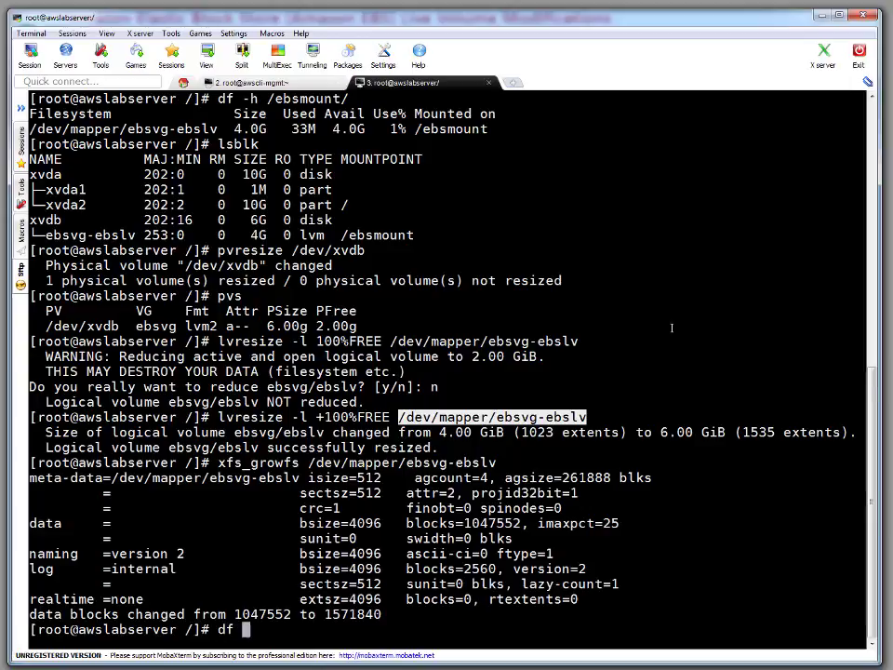
{"action": "type", "text": "-h /eb"}
{"action": "key", "text": "Tab"}
{"action": "key", "text": "Return"}
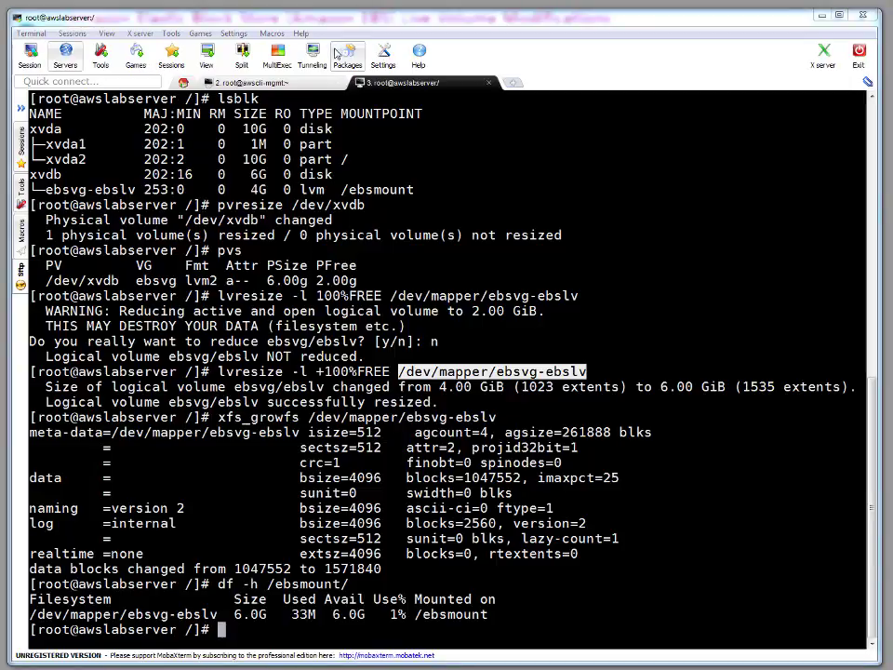
Step: In the awscli-mgmt session, prepare an aws ec2 modify-volume command for vol-03fb6138cb9e64bfc with size 8 and volume type io1
{"action": "left_click", "coordinate": [267, 84]}
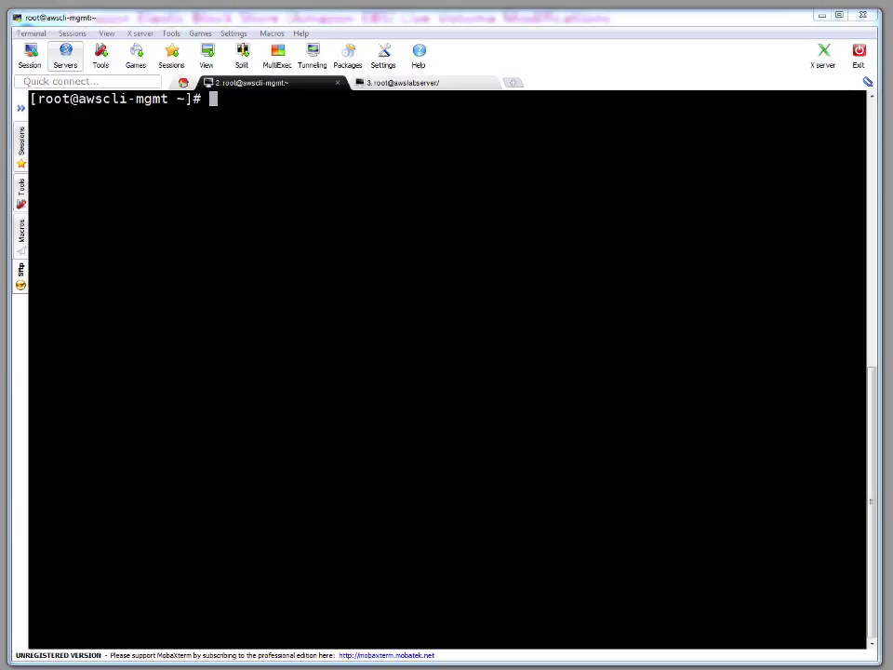
{"action": "right_click", "coordinate": [286, 196]}
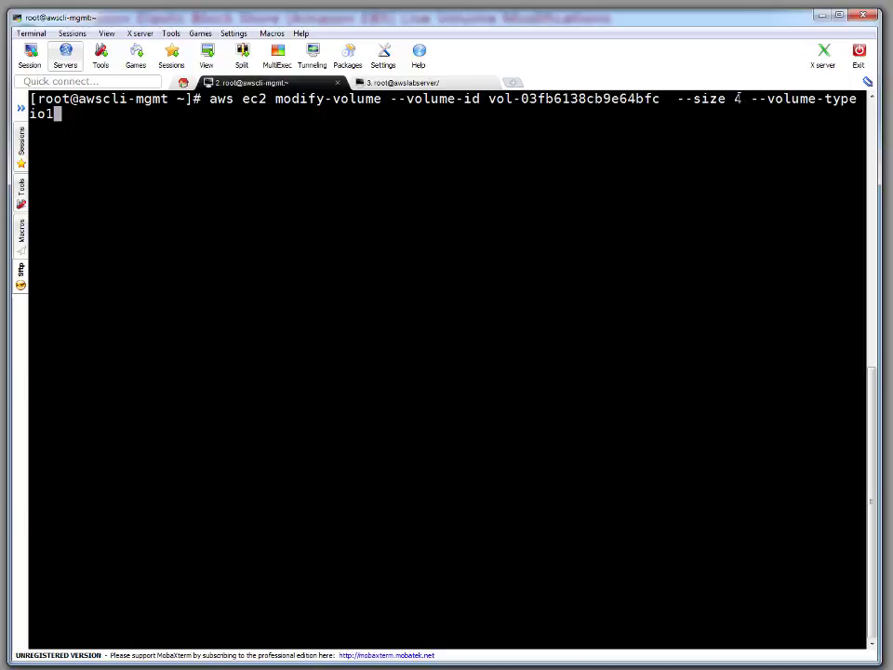
{"action": "key", "text": "Left"}
{"action": "key", "text": "Left"}
{"action": "key", "text": "Left"}
{"action": "key", "text": "Left"}
{"action": "key", "text": "Left"}
{"action": "key", "text": "Left"}
{"action": "key", "text": "Left"}
{"action": "key", "text": "Left"}
{"action": "key", "text": "Left"}
{"action": "key", "text": "Left"}
{"action": "key", "text": "Left"}
{"action": "key", "text": "Left"}
{"action": "key", "text": "Left"}
{"action": "key", "text": "Left"}
{"action": "key", "text": "Left"}
{"action": "key", "text": "Left"}
{"action": "key", "text": "Left"}
{"action": "key", "text": "Left"}
{"action": "key", "text": "BackSpace"}
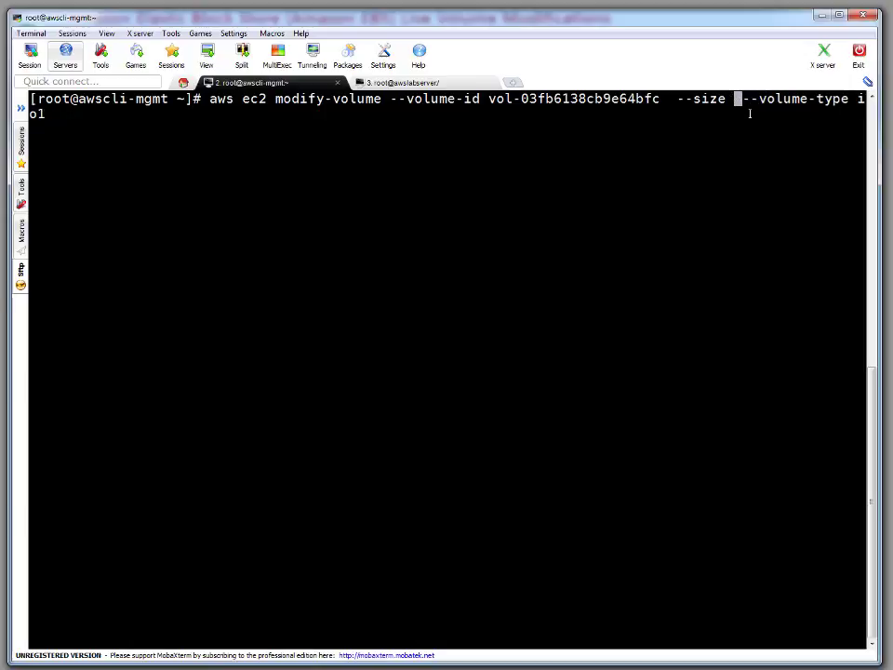
{"action": "type", "text": "6"}
{"action": "key", "text": "BackSpace"}
{"action": "type", "text": "8"}
Step: Add --iops 350 to the modify-volume command and try to run the modification
{"action": "key", "text": "Right"}
{"action": "key", "text": "Right"}
{"action": "key", "text": "Right"}
{"action": "key", "text": "Right"}
{"action": "key", "text": "Right"}
{"action": "key", "text": "Right"}
{"action": "key", "text": "Right"}
{"action": "key", "text": "Right"}
{"action": "key", "text": "Right"}
{"action": "key", "text": "Right"}
{"action": "key", "text": "Right"}
{"action": "key", "text": "Right"}
{"action": "key", "text": "Right"}
{"action": "key", "text": "Right"}
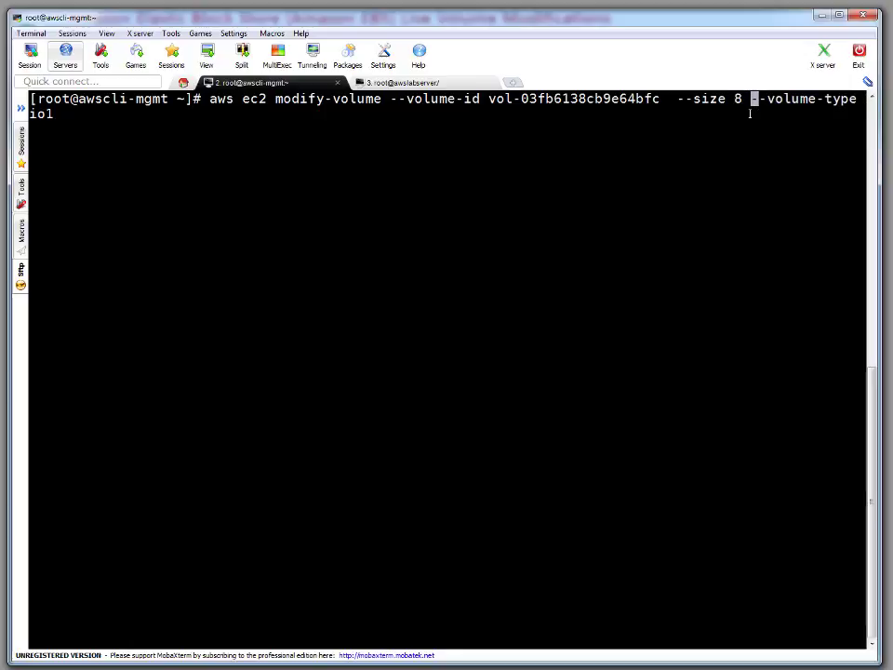
{"action": "key", "text": "Right"}
{"action": "key", "text": "Right"}
{"action": "key", "text": "Right"}
{"action": "key", "text": "Right"}
{"action": "type", "text": "--i"}
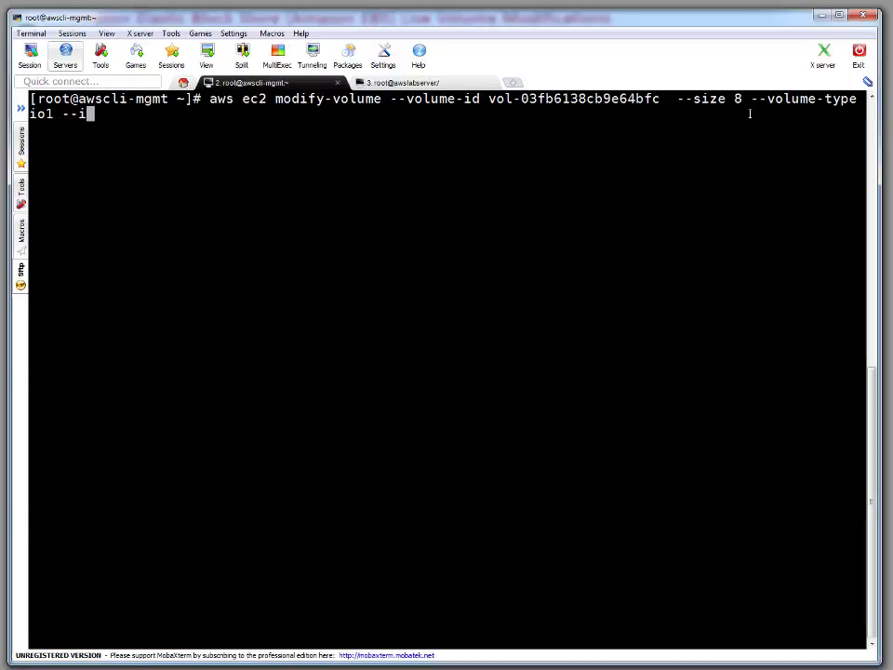
{"action": "type", "text": "ops"}
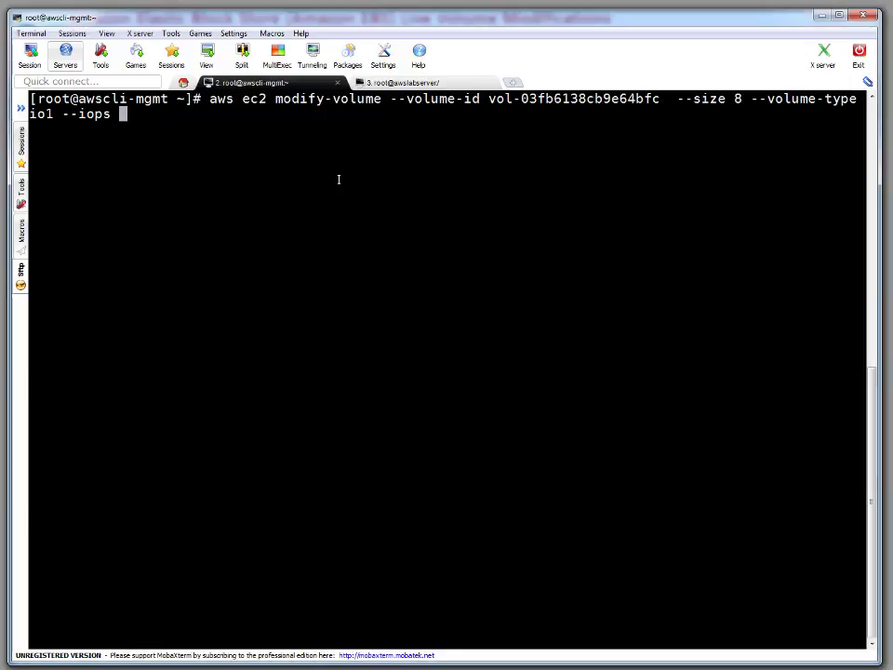
{"action": "type", "text": "350"}
{"action": "key", "text": "Return"}
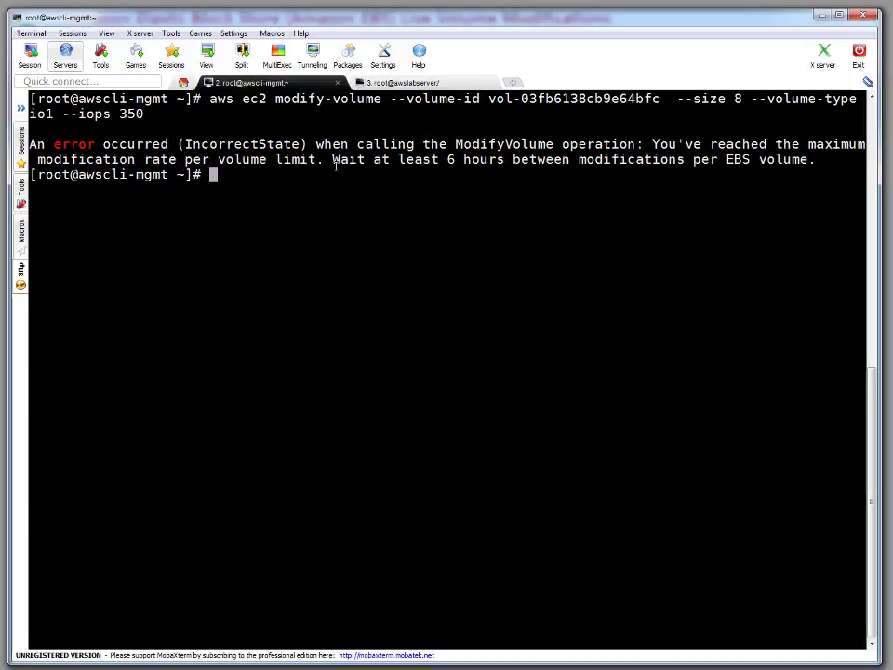
Step: Query the volume's modification status with aws ec2 describe-volumes-modifications --volume-id vol-03fb6138cb9e64bfc in the awscli-mgmt session
{"action": "left_click", "coordinate": [423, 83]}
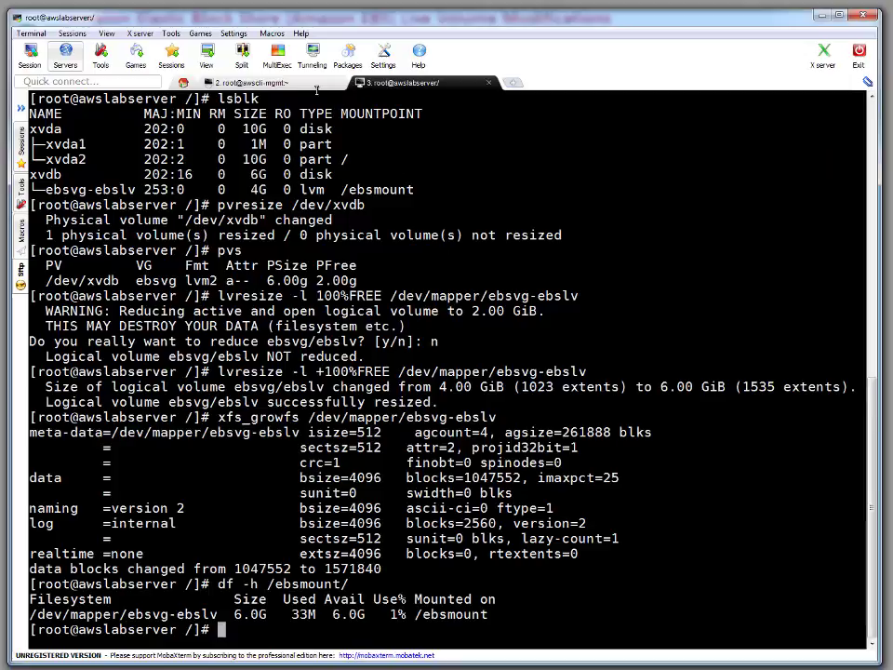
{"action": "left_click", "coordinate": [311, 85]}
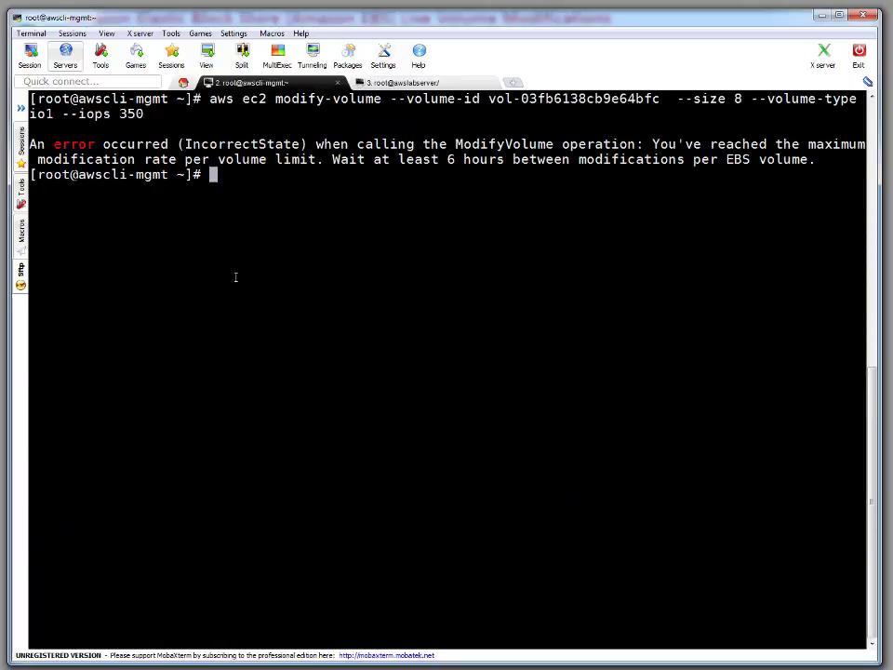
{"action": "key", "text": "Return"}
{"action": "key", "text": "Return"}
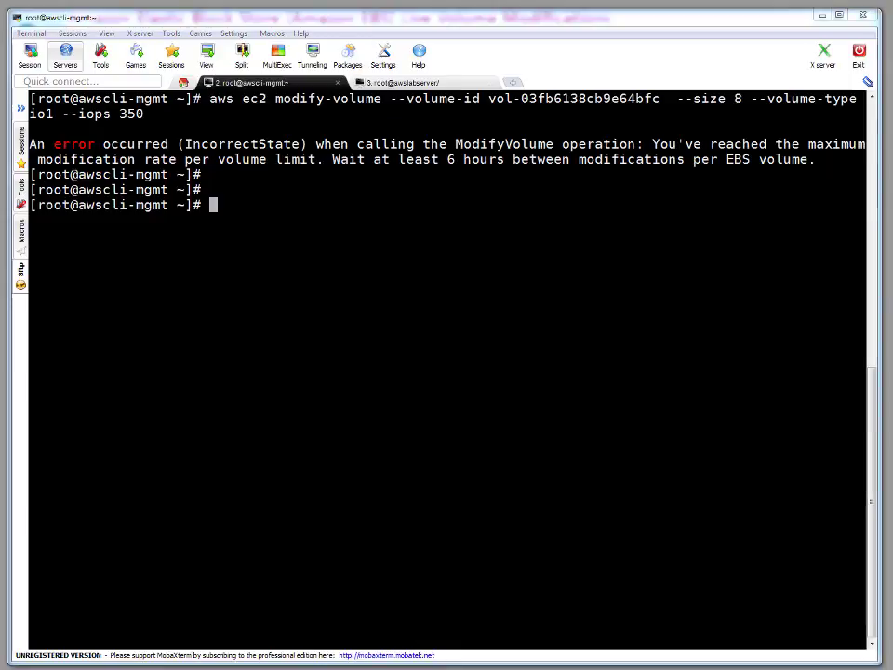
{"action": "right_click", "coordinate": [263, 207]}
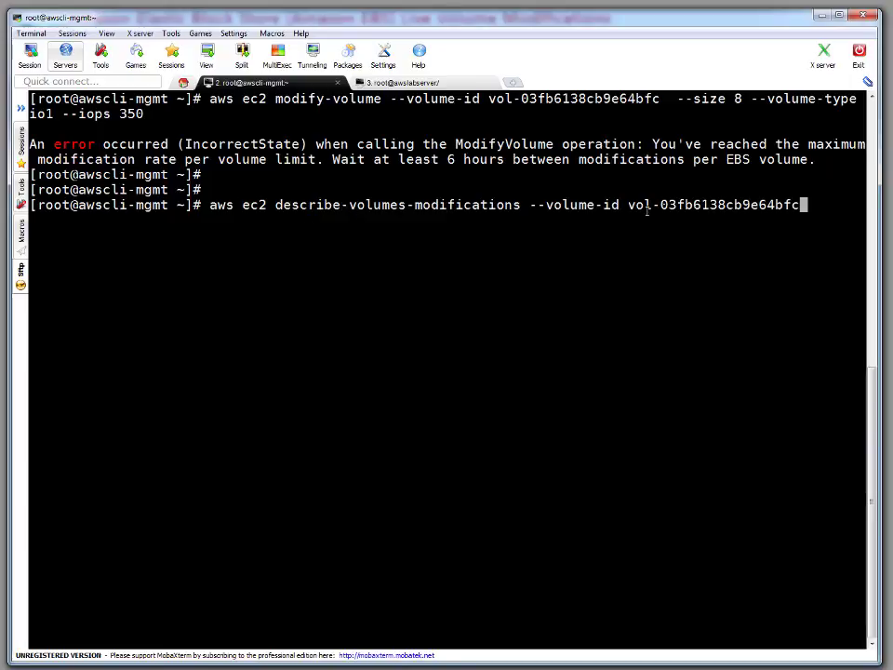
{"action": "key", "text": "Return"}
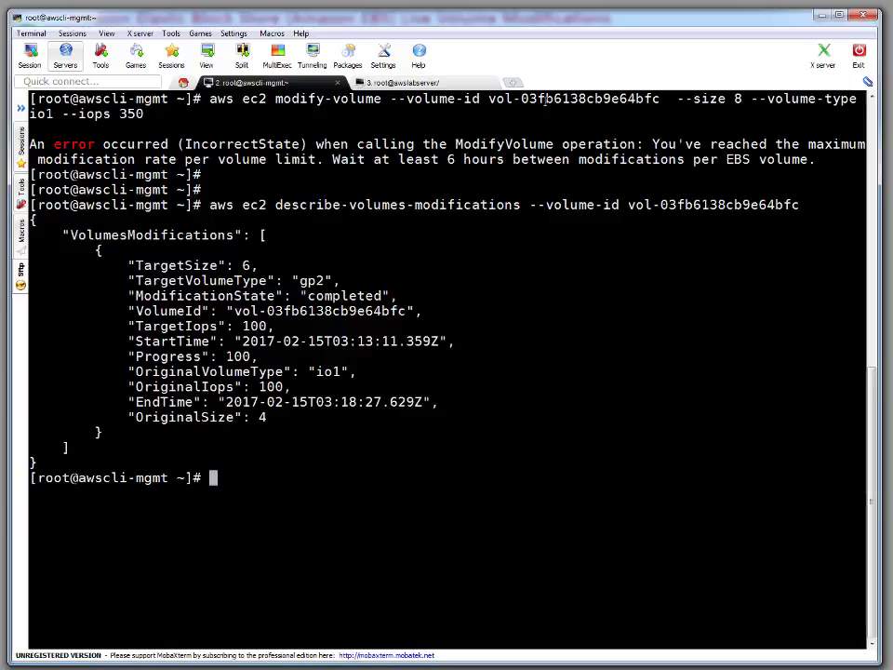
Step: Compare the target size, type and IOPS with the original values in the describe-volumes-modifications output, including the modification state
{"action": "triple_click", "coordinate": [148, 263]}
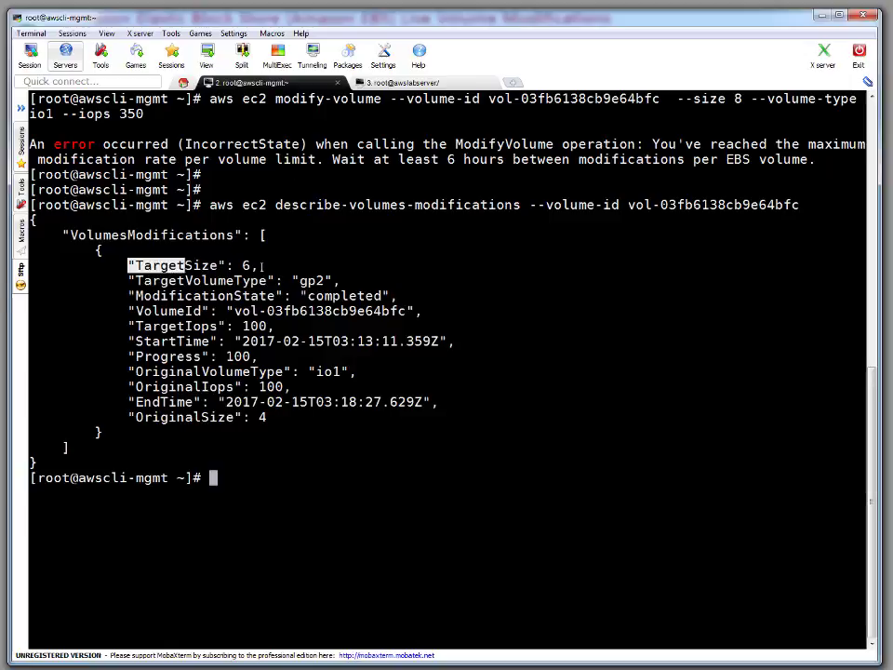
{"action": "triple_click", "coordinate": [339, 280]}
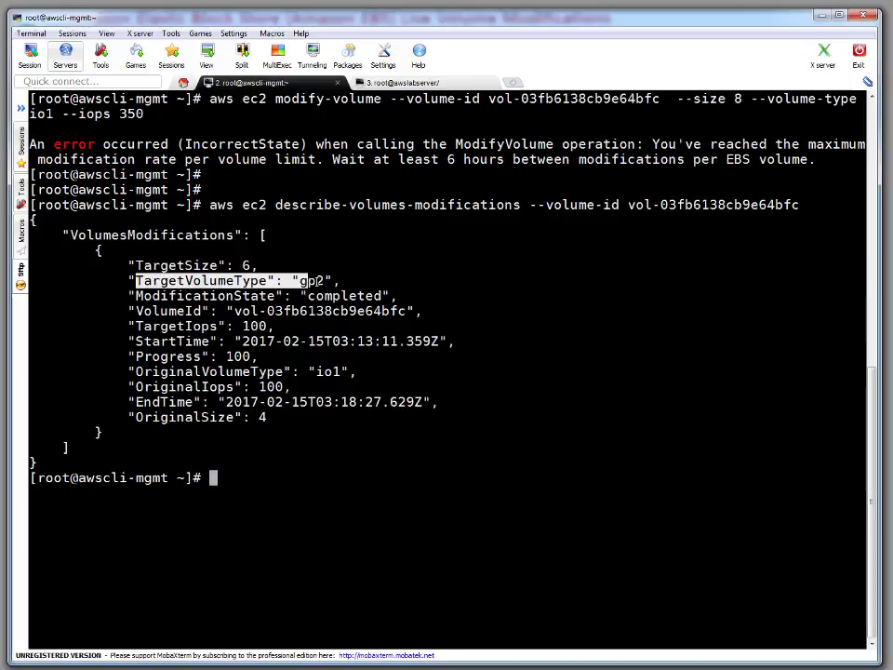
{"action": "left_click", "coordinate": [426, 306]}
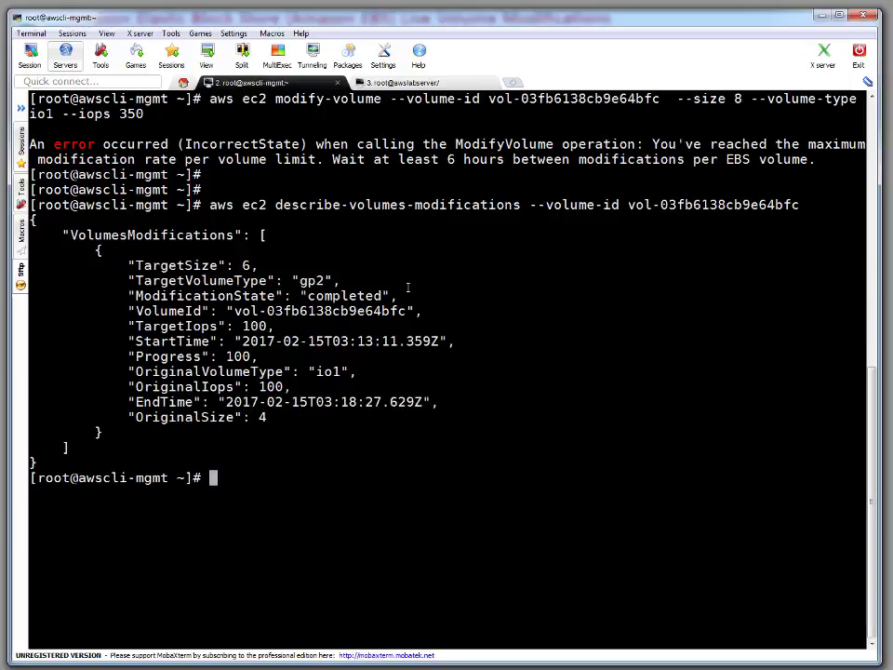
{"action": "left_click_drag", "start_coordinate": [406, 295], "coordinate": [87, 265]}
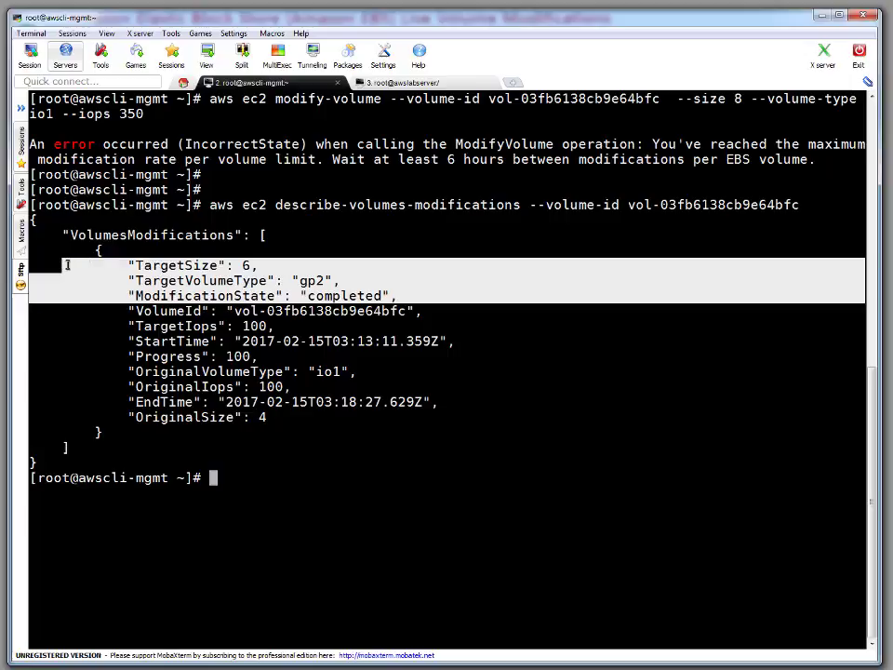
{"action": "left_click_drag", "start_coordinate": [423, 310], "coordinate": [86, 263]}
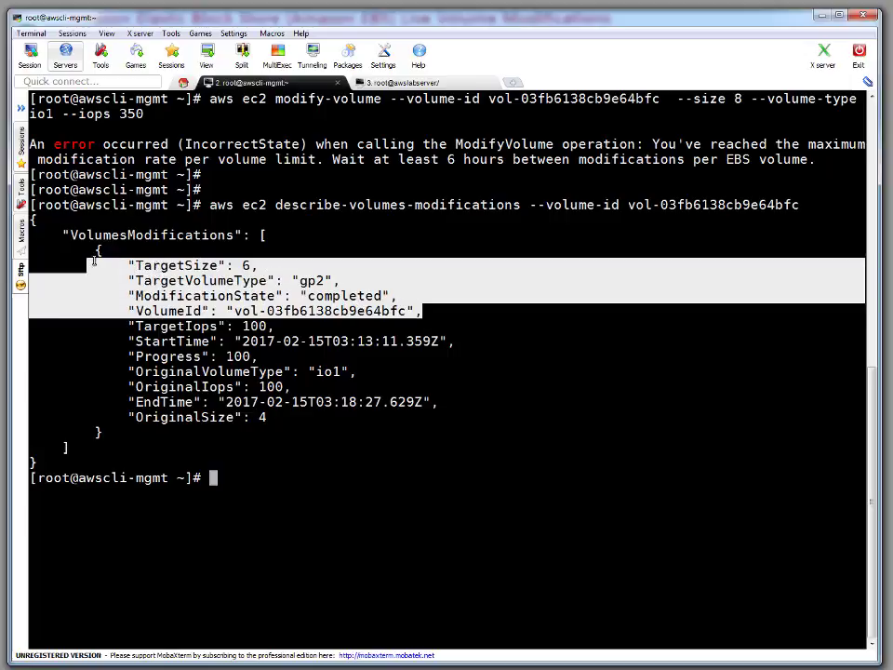
{"action": "left_click_drag", "start_coordinate": [102, 372], "coordinate": [307, 420]}
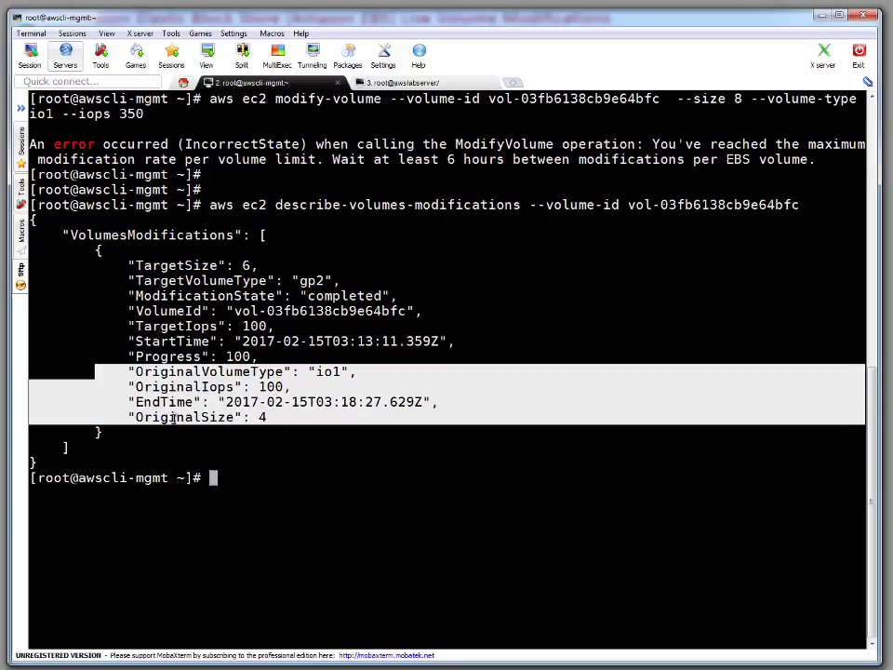
{"action": "left_click", "coordinate": [285, 390]}
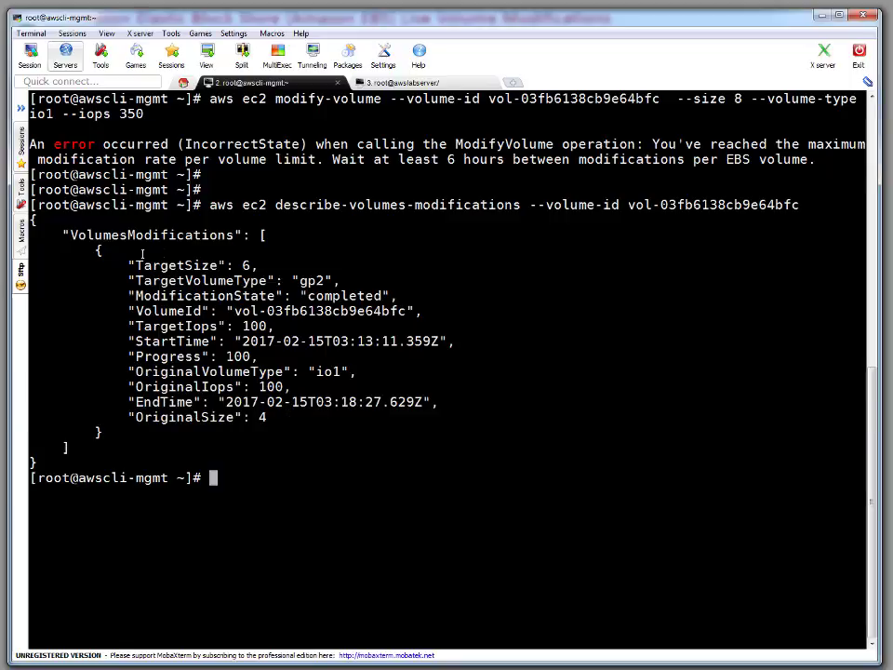
{"action": "left_click_drag", "start_coordinate": [127, 264], "coordinate": [357, 322]}
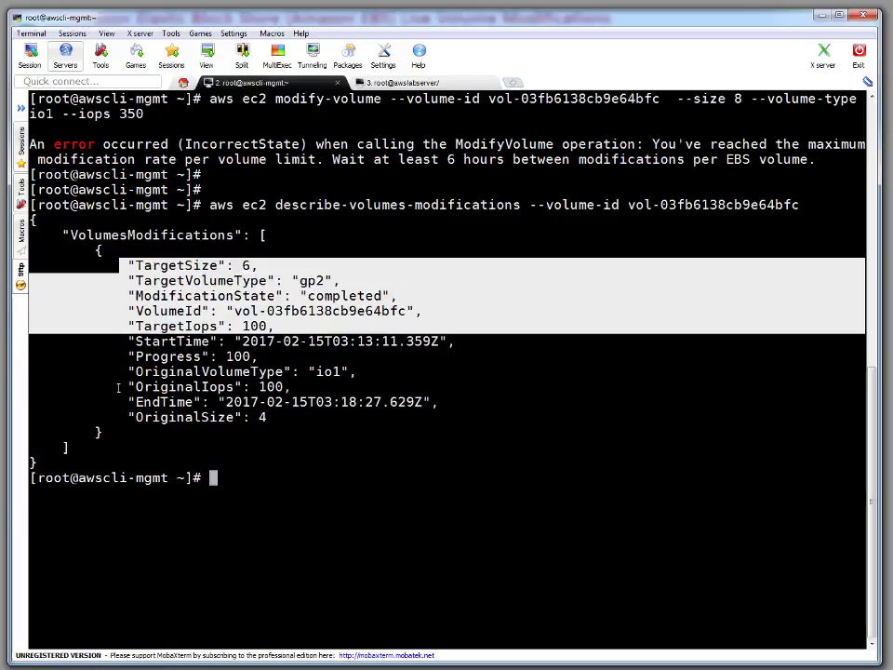
{"action": "left_click_drag", "start_coordinate": [83, 386], "coordinate": [270, 418]}
{"action": "left_click", "coordinate": [354, 480]}
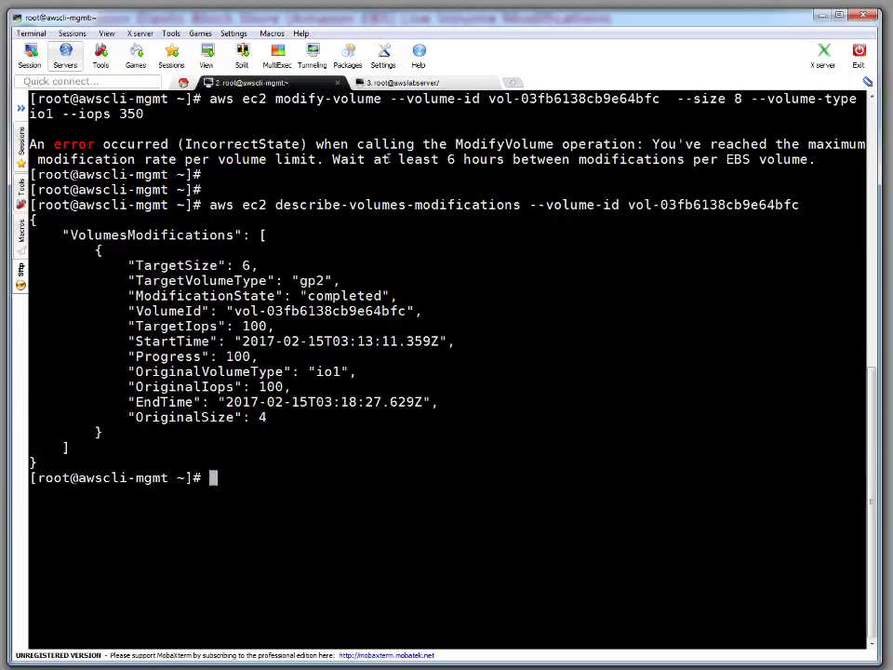